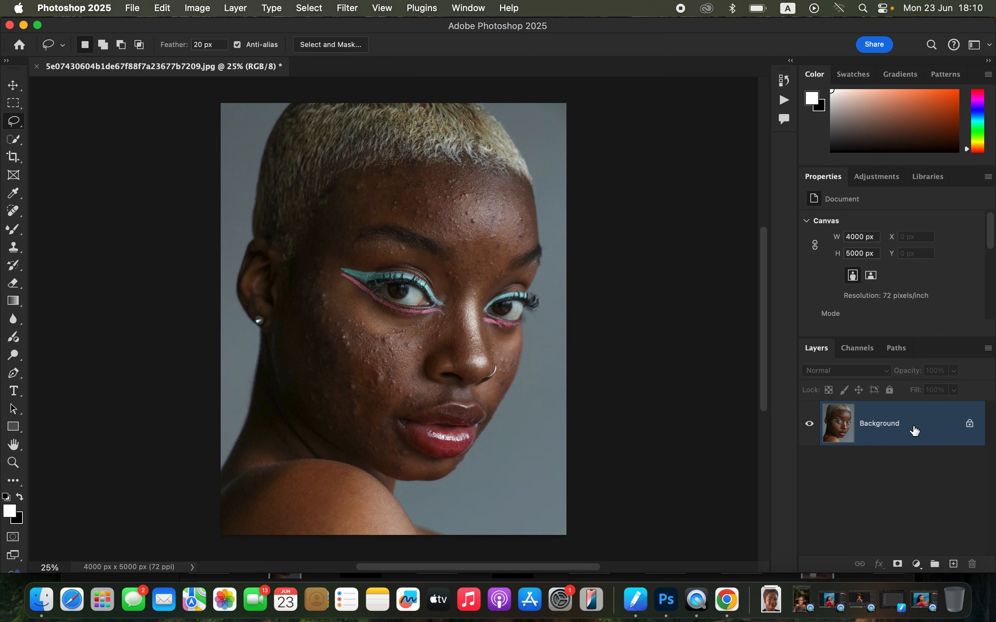
# Duplicate the Background layer and switch to the Patch tool for retouching the copy
pyautogui.moveTo(934, 431); pyautogui.dragTo(954, 565)
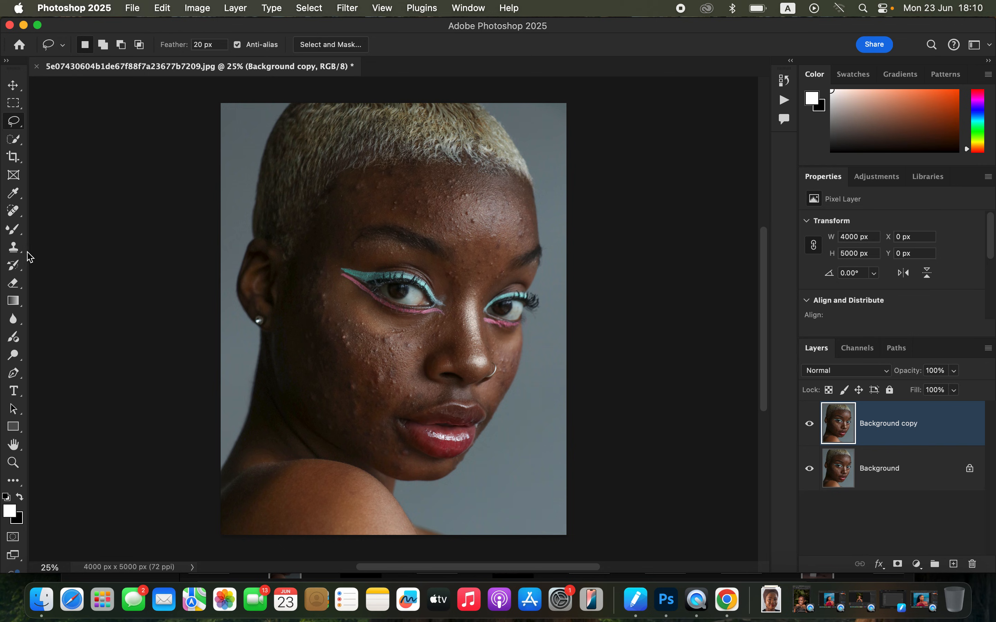
pyautogui.click(15, 249)
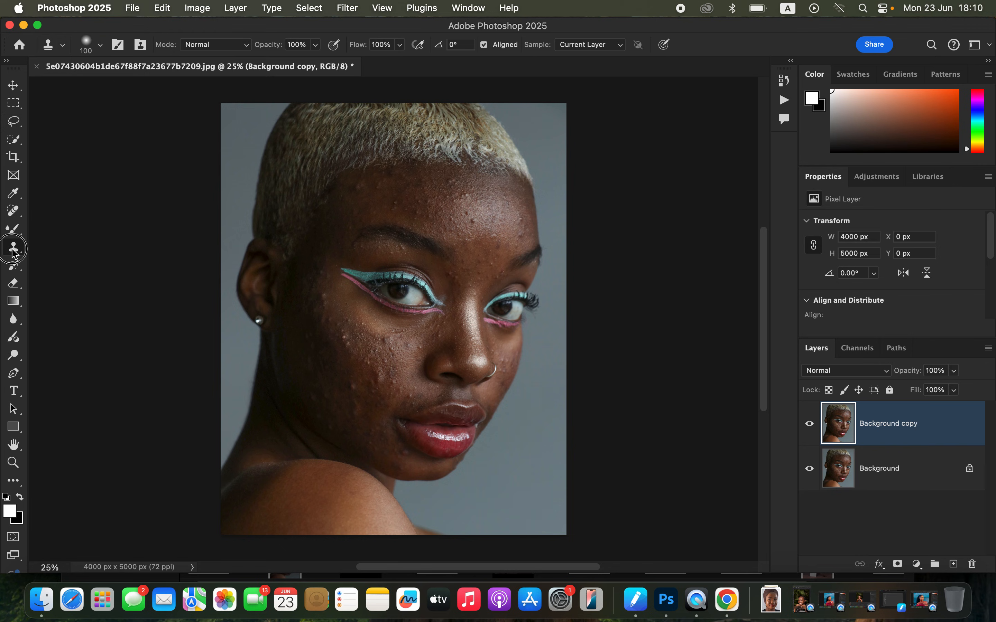
pyautogui.click(11, 217)
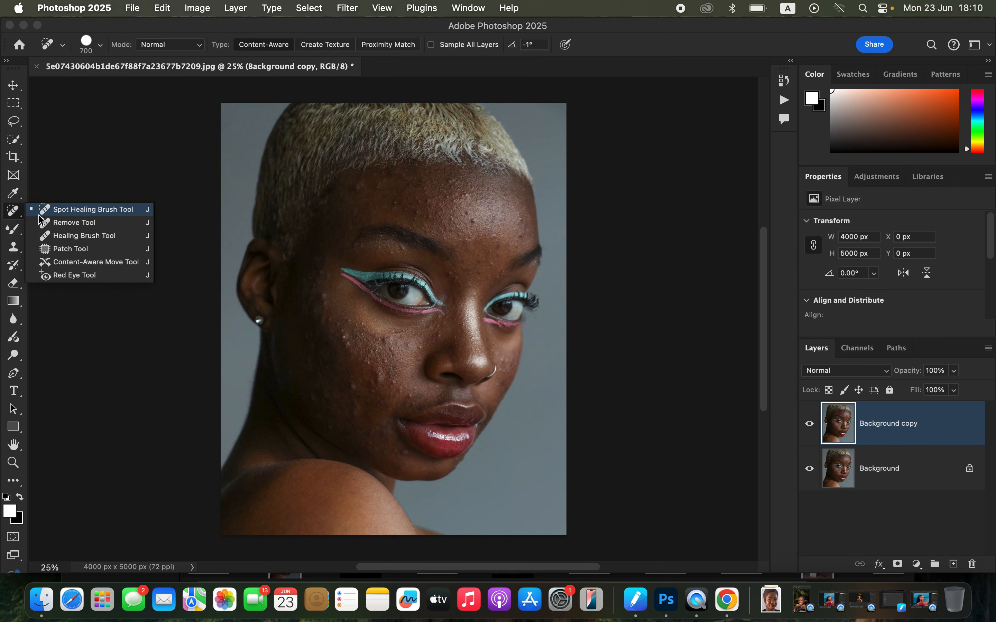
pyautogui.click(71, 249)
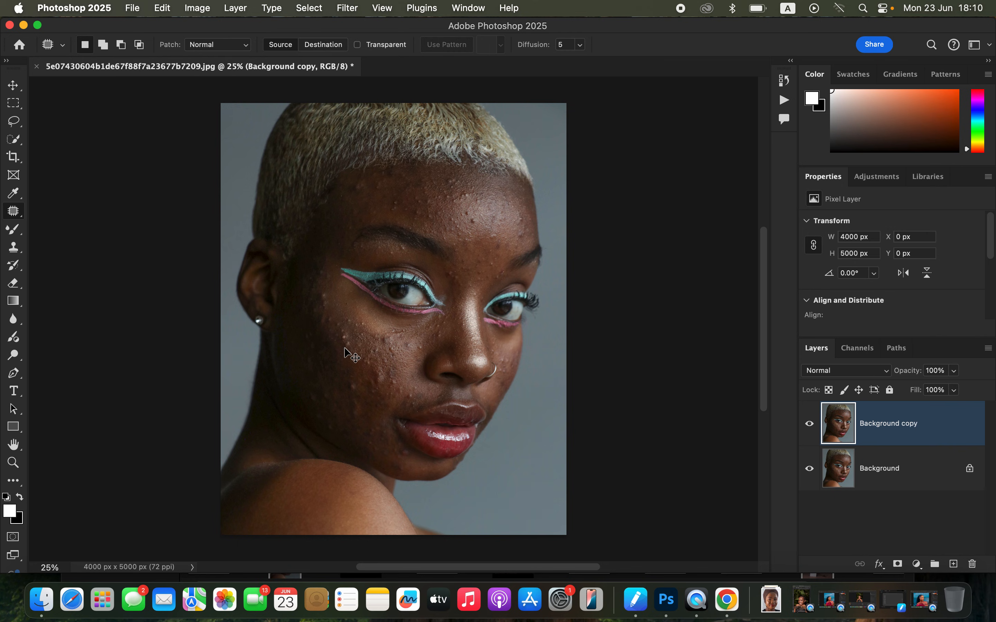
# Patch the bumps on the upper forehead with smoother neighbouring skin on the Background copy layer
pyautogui.press('super+equal')
pyautogui.press('super+equal')
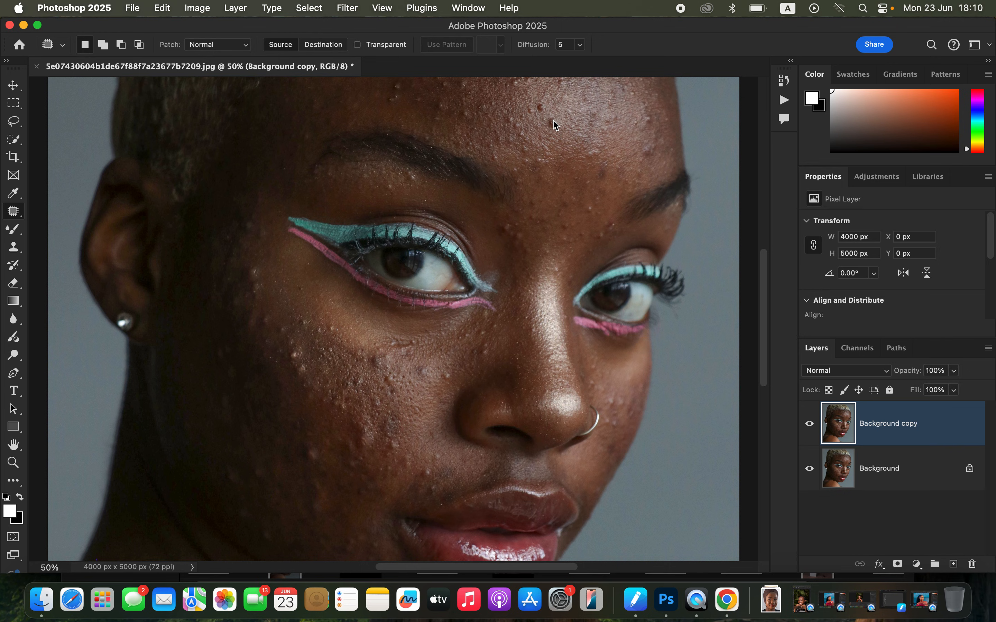
pyautogui.moveTo(544, 120)
pyautogui.mouseDown()
pyautogui.moveTo(574, 127)
pyautogui.moveTo(543, 108)
pyautogui.mouseUp()
pyautogui.click(581, 124)
pyautogui.moveTo(543, 111); pyautogui.dragTo(556, 124)
pyautogui.click(627, 118)
pyautogui.moveTo(643, 144); pyautogui.dragTo(645, 140)
pyautogui.moveTo(644, 151); pyautogui.dragTo(597, 155)
pyautogui.moveTo(636, 102)
pyautogui.mouseDown()
pyautogui.moveTo(655, 111)
pyautogui.moveTo(645, 100)
pyautogui.mouseUp()
pyautogui.moveTo(642, 114); pyautogui.dragTo(616, 126)
pyautogui.click(629, 126)
pyautogui.moveTo(567, 201)
pyautogui.mouseDown()
pyautogui.moveTo(599, 214)
pyautogui.moveTo(576, 198)
pyautogui.moveTo(610, 165)
pyautogui.mouseUp()
# Patch the blemishes on the lower forehead just above the right eyebrow with clean nearby skin
pyautogui.click(601, 163)
pyautogui.moveTo(602, 177)
pyautogui.mouseDown()
pyautogui.moveTo(613, 170)
pyautogui.moveTo(591, 166)
pyautogui.moveTo(599, 145)
pyautogui.mouseUp()
pyautogui.moveTo(593, 154); pyautogui.dragTo(601, 168)
pyautogui.click(524, 241)
pyautogui.moveTo(503, 242); pyautogui.dragTo(510, 219)
pyautogui.moveTo(510, 225); pyautogui.dragTo(519, 246)
# Patch the blemishes between the eyebrows, on the nose bridge and around the inner end of the right eyebrow
pyautogui.click(544, 218)
pyautogui.moveTo(545, 205); pyautogui.dragTo(550, 218)
pyautogui.moveTo(539, 212); pyautogui.dragTo(552, 190)
pyautogui.click(558, 212)
pyautogui.moveTo(570, 248)
pyautogui.mouseDown()
pyautogui.moveTo(554, 226)
pyautogui.moveTo(572, 224)
pyautogui.mouseUp()
pyautogui.moveTo(564, 231); pyautogui.dragTo(555, 208)
pyautogui.click(602, 215)
pyautogui.moveTo(612, 222); pyautogui.dragTo(603, 217)
pyautogui.moveTo(601, 227); pyautogui.dragTo(590, 197)
pyautogui.click(591, 196)
# Patch the spots on the temple between the ear and the left eye's outer corner
pyautogui.moveTo(258, 281)
pyautogui.mouseDown()
pyautogui.moveTo(254, 212)
pyautogui.moveTo(264, 229)
pyautogui.mouseUp()
pyautogui.click(251, 229)
pyautogui.moveTo(257, 232); pyautogui.dragTo(262, 249)
pyautogui.click(262, 210)
pyautogui.moveTo(242, 170)
pyautogui.mouseDown()
pyautogui.moveTo(253, 183)
pyautogui.moveTo(242, 173)
pyautogui.mouseUp()
pyautogui.moveTo(246, 175)
pyautogui.mouseDown()
pyautogui.moveTo(253, 144)
pyautogui.moveTo(276, 150)
pyautogui.moveTo(272, 170)
pyautogui.moveTo(277, 160)
pyautogui.moveTo(287, 185)
pyautogui.mouseUp()
pyautogui.click(278, 144)
pyautogui.click(290, 186)
# Patch the bumps on the upper left cheek below the eye with smoother surrounding skin
pyautogui.moveTo(377, 351)
pyautogui.mouseDown()
pyautogui.moveTo(390, 361)
pyautogui.moveTo(377, 351)
pyautogui.mouseUp()
pyautogui.moveTo(380, 356)
pyautogui.mouseDown()
pyautogui.moveTo(370, 332)
pyautogui.moveTo(349, 349)
pyautogui.moveTo(375, 352)
pyautogui.moveTo(358, 352)
pyautogui.mouseUp()
pyautogui.moveTo(362, 350); pyautogui.dragTo(342, 333)
pyautogui.moveTo(401, 385)
pyautogui.mouseDown()
pyautogui.moveTo(398, 393)
pyautogui.moveTo(388, 369)
pyautogui.moveTo(398, 374)
pyautogui.mouseUp()
pyautogui.moveTo(393, 383); pyautogui.dragTo(410, 396)
pyautogui.moveTo(405, 344); pyautogui.dragTo(389, 340)
pyautogui.moveTo(397, 349); pyautogui.dragTo(374, 351)
pyautogui.click(419, 345)
pyautogui.moveTo(422, 385); pyautogui.dragTo(423, 377)
# Patch the rough skin on the inner left cheek beside the nose
pyautogui.moveTo(421, 375)
pyautogui.mouseDown()
pyautogui.moveTo(417, 391)
pyautogui.moveTo(454, 369)
pyautogui.mouseUp()
pyautogui.moveTo(446, 378); pyautogui.dragTo(438, 391)
pyautogui.moveTo(487, 342)
pyautogui.mouseDown()
pyautogui.moveTo(467, 362)
pyautogui.moveTo(486, 342)
pyautogui.mouseUp()
pyautogui.moveTo(480, 354); pyautogui.dragTo(493, 364)
pyautogui.moveTo(495, 318)
pyautogui.mouseDown()
pyautogui.moveTo(480, 344)
pyautogui.moveTo(495, 329)
pyautogui.mouseUp()
pyautogui.moveTo(491, 334); pyautogui.dragTo(487, 349)
# Patch the blemishes on the lower left cheek above the corner of the mouth
pyautogui.moveTo(392, 416)
pyautogui.mouseDown()
pyautogui.moveTo(401, 456)
pyautogui.moveTo(405, 445)
pyautogui.mouseUp()
pyautogui.moveTo(394, 441)
pyautogui.mouseDown()
pyautogui.moveTo(403, 435)
pyautogui.moveTo(429, 463)
pyautogui.mouseUp()
pyautogui.click(402, 435)
pyautogui.moveTo(427, 467); pyautogui.dragTo(423, 446)
pyautogui.moveTo(410, 454)
pyautogui.mouseDown()
pyautogui.moveTo(400, 470)
pyautogui.moveTo(408, 462)
pyautogui.mouseUp()
pyautogui.moveTo(405, 465)
pyautogui.mouseDown()
pyautogui.moveTo(413, 440)
pyautogui.moveTo(389, 452)
pyautogui.moveTo(362, 433)
pyautogui.moveTo(384, 433)
pyautogui.moveTo(338, 450)
pyautogui.moveTo(349, 448)
pyautogui.mouseUp()
pyautogui.click(386, 464)
pyautogui.click(381, 428)
# Patch the bumps across the middle and lower left cheek, clearing the selection when finished
pyautogui.moveTo(345, 447); pyautogui.dragTo(336, 424)
pyautogui.click(357, 421)
pyautogui.moveTo(359, 418)
pyautogui.mouseDown()
pyautogui.moveTo(348, 438)
pyautogui.moveTo(358, 417)
pyautogui.moveTo(383, 456)
pyautogui.mouseUp()
pyautogui.click(377, 431)
pyautogui.moveTo(330, 393)
pyautogui.mouseDown()
pyautogui.moveTo(346, 402)
pyautogui.moveTo(342, 421)
pyautogui.mouseUp()
pyautogui.moveTo(343, 373); pyautogui.dragTo(351, 378)
pyautogui.moveTo(350, 378); pyautogui.dragTo(336, 361)
pyautogui.click(373, 379)
pyautogui.moveTo(374, 391)
pyautogui.mouseDown()
pyautogui.moveTo(385, 398)
pyautogui.moveTo(375, 393)
pyautogui.mouseUp()
pyautogui.moveTo(379, 403); pyautogui.dragTo(398, 400)
pyautogui.click(367, 426)
pyautogui.moveTo(352, 429)
pyautogui.mouseDown()
pyautogui.moveTo(364, 445)
pyautogui.moveTo(307, 440)
pyautogui.moveTo(333, 471)
pyautogui.mouseUp()
pyautogui.press('super+d')
# Patch two blemished areas on the outer left cheek, deselecting after each one
pyautogui.moveTo(303, 426)
pyautogui.mouseDown()
pyautogui.moveTo(288, 425)
pyautogui.moveTo(297, 424)
pyautogui.mouseUp()
pyautogui.moveTo(299, 428); pyautogui.dragTo(326, 438)
pyautogui.press('super+d')
pyautogui.moveTo(313, 385); pyautogui.dragTo(305, 391)
pyautogui.moveTo(305, 380); pyautogui.dragTo(323, 411)
pyautogui.press('super+d')
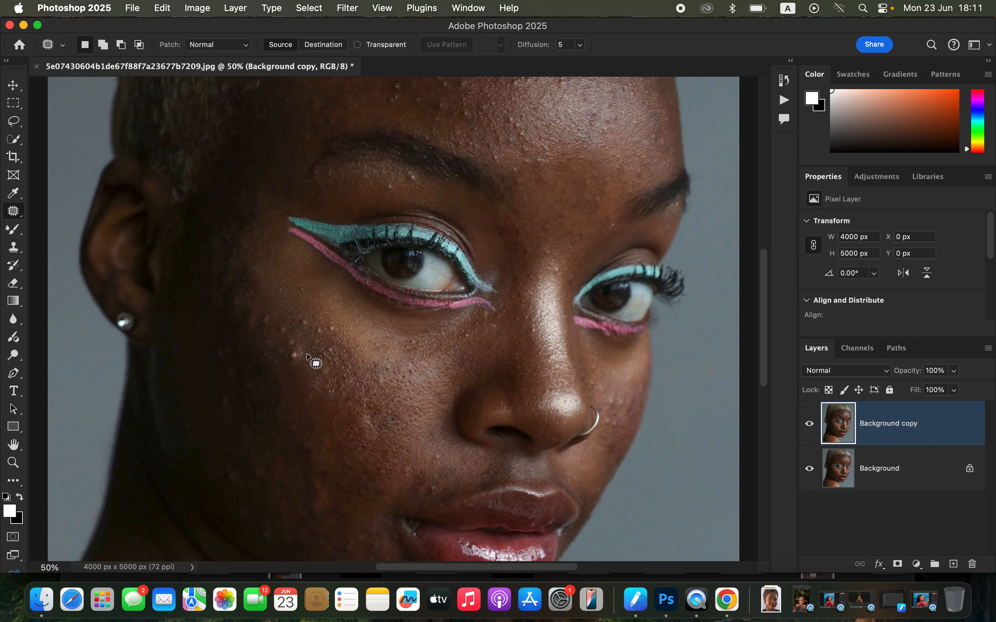
# Patch the raised spots on the upper outer left cheek below the temple, deselecting after each patch
pyautogui.moveTo(298, 369)
pyautogui.mouseDown()
pyautogui.moveTo(282, 329)
pyautogui.moveTo(287, 306)
pyautogui.moveTo(294, 326)
pyautogui.moveTo(298, 314)
pyautogui.mouseUp()
pyautogui.press('super+d')
pyautogui.moveTo(298, 315)
pyautogui.mouseDown()
pyautogui.moveTo(292, 294)
pyautogui.moveTo(331, 332)
pyautogui.mouseUp()
pyautogui.press('super+d')
pyautogui.moveTo(329, 333)
pyautogui.mouseDown()
pyautogui.moveTo(303, 301)
pyautogui.moveTo(328, 344)
pyautogui.mouseUp()
pyautogui.press('super+d')
pyautogui.moveTo(325, 344)
pyautogui.mouseDown()
pyautogui.moveTo(304, 326)
pyautogui.moveTo(332, 389)
pyautogui.mouseUp()
pyautogui.press('super+d')
pyautogui.press('super+d')
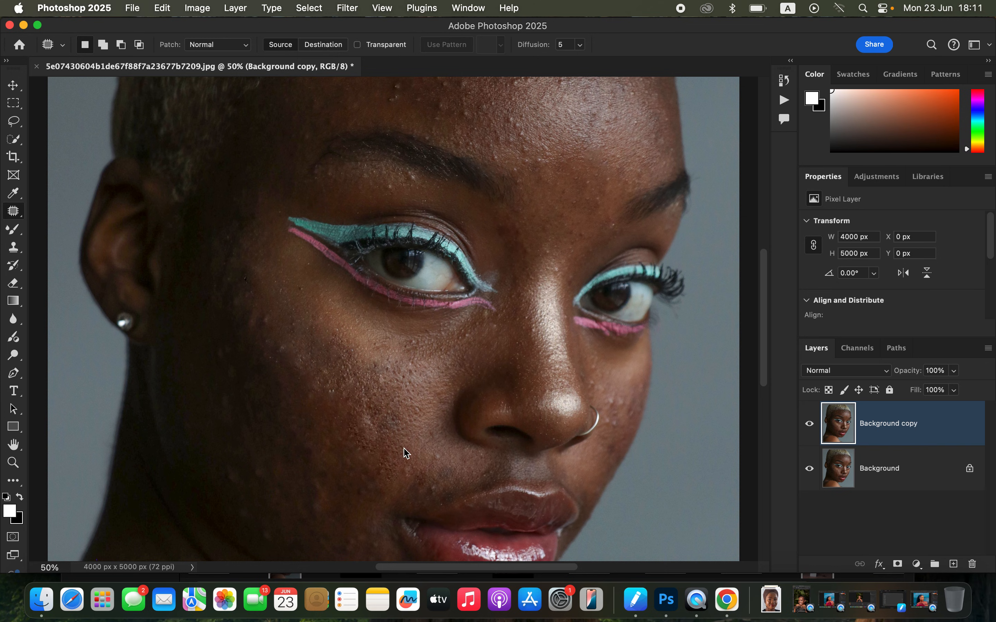
# Patch the remaining blemishes between the left cheek, the nostril and the mouth corner, then deselect
pyautogui.moveTo(411, 464); pyautogui.dragTo(409, 463)
pyautogui.moveTo(405, 471)
pyautogui.mouseDown()
pyautogui.moveTo(405, 455)
pyautogui.moveTo(436, 445)
pyautogui.mouseUp()
pyautogui.press('super+d')
pyautogui.moveTo(437, 451)
pyautogui.mouseDown()
pyautogui.moveTo(433, 435)
pyautogui.moveTo(421, 467)
pyautogui.mouseUp()
pyautogui.moveTo(424, 480)
pyautogui.mouseDown()
pyautogui.moveTo(438, 494)
pyautogui.moveTo(440, 445)
pyautogui.mouseUp()
pyautogui.press('super+d')
pyautogui.press('super+d')
# Patch the dark blemishes on the right cheek beside the nose ring and clear the selection
pyautogui.scroll(-5, 453, 412)
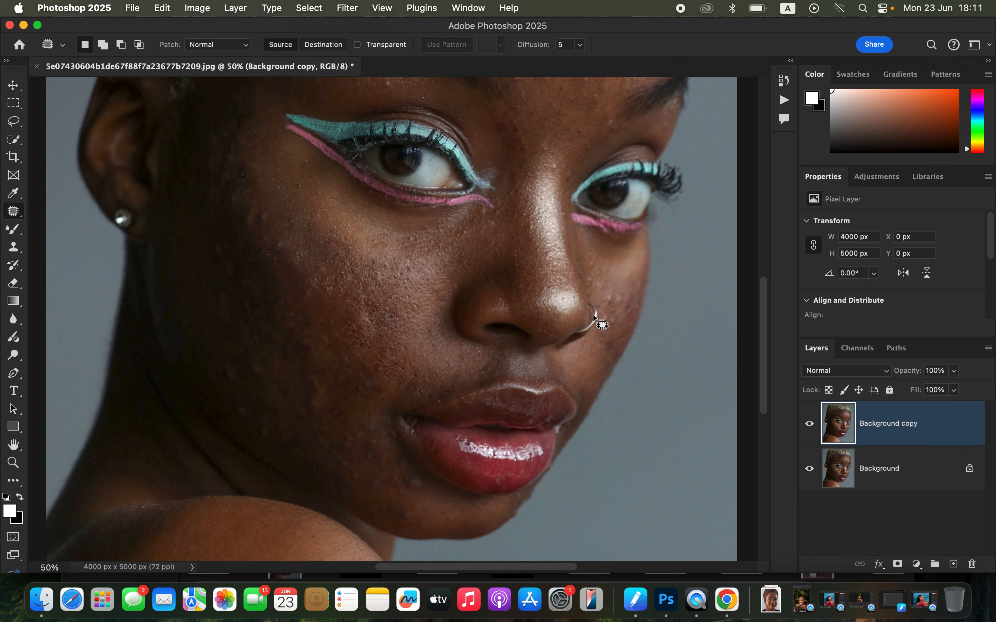
pyautogui.moveTo(604, 290); pyautogui.dragTo(611, 314)
pyautogui.moveTo(610, 309); pyautogui.dragTo(615, 273)
pyautogui.moveTo(625, 288)
pyautogui.mouseDown()
pyautogui.moveTo(624, 320)
pyautogui.moveTo(626, 290)
pyautogui.mouseUp()
pyautogui.moveTo(621, 303); pyautogui.dragTo(626, 257)
pyautogui.press('super+d')
# Patch two spots on the chin below the left corner of the lips, deselecting after each
pyautogui.moveTo(413, 477); pyautogui.dragTo(412, 477)
pyautogui.moveTo(411, 487); pyautogui.dragTo(427, 497)
pyautogui.press('super+d')
pyautogui.moveTo(405, 503)
pyautogui.mouseDown()
pyautogui.moveTo(403, 521)
pyautogui.moveTo(400, 500)
pyautogui.mouseUp()
pyautogui.moveTo(408, 511); pyautogui.dragTo(422, 513)
pyautogui.press('super+d')
# Patch the blemishes along the jaw beside the left corner of the mouth, deselecting after each patch
pyautogui.moveTo(346, 487); pyautogui.dragTo(350, 459)
pyautogui.moveTo(349, 476); pyautogui.dragTo(373, 494)
pyautogui.press('super+d')
pyautogui.moveTo(351, 429); pyautogui.dragTo(354, 435)
pyautogui.moveTo(350, 445); pyautogui.dragTo(356, 458)
pyautogui.press('super+d')
pyautogui.moveTo(368, 415)
pyautogui.mouseDown()
pyautogui.moveTo(375, 427)
pyautogui.moveTo(370, 417)
pyautogui.mouseUp()
pyautogui.moveTo(382, 436); pyautogui.dragTo(364, 434)
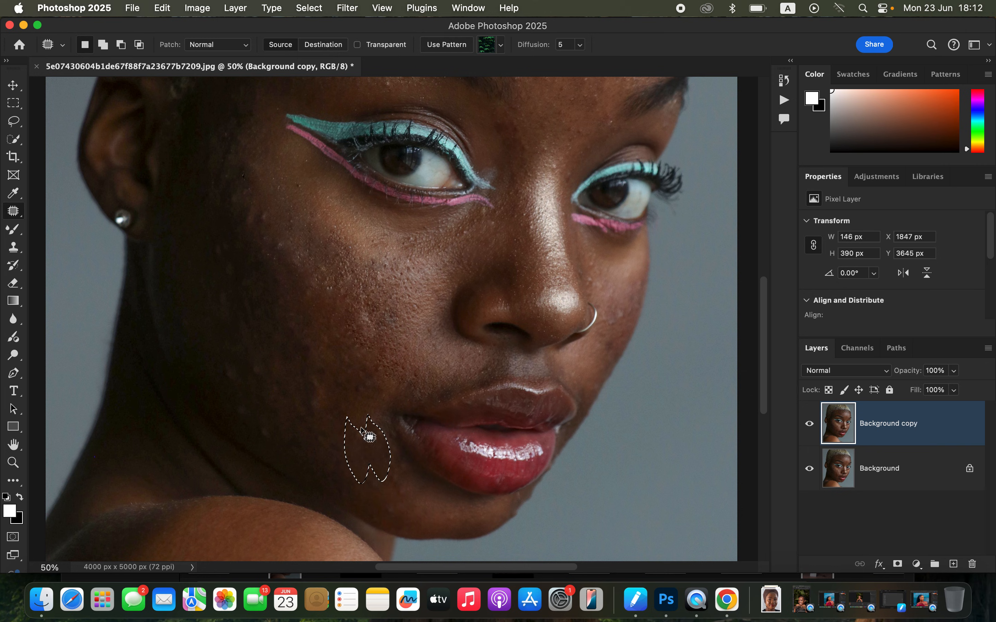
pyautogui.press('super+d')
# Patch the uneven spots on the lower outer cheek above the jawline and clear the selection
pyautogui.moveTo(364, 373)
pyautogui.mouseDown()
pyautogui.moveTo(383, 388)
pyautogui.moveTo(333, 429)
pyautogui.mouseUp()
pyautogui.press('super+d')
pyautogui.moveTo(311, 376)
pyautogui.mouseDown()
pyautogui.moveTo(331, 408)
pyautogui.moveTo(315, 377)
pyautogui.mouseUp()
pyautogui.moveTo(322, 402); pyautogui.dragTo(333, 387)
pyautogui.press('super+d')
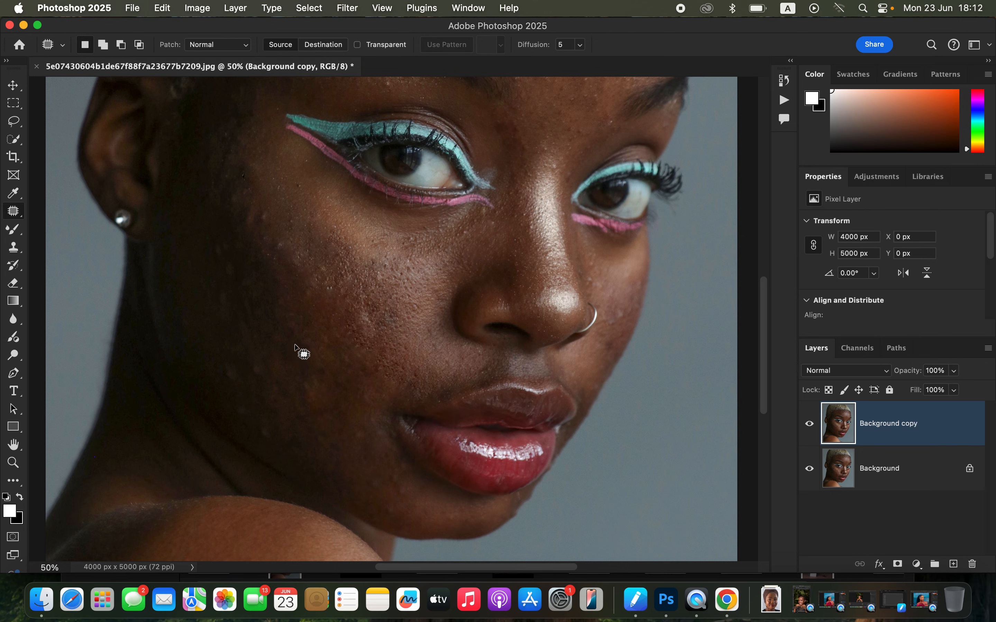
# Patch the bumps and uneven spots in the middle of the left cheek, deselecting after each patch
pyautogui.moveTo(299, 347); pyautogui.dragTo(318, 349)
pyautogui.press('super+d')
pyautogui.moveTo(301, 312)
pyautogui.mouseDown()
pyautogui.moveTo(288, 315)
pyautogui.moveTo(307, 308)
pyautogui.mouseUp()
pyautogui.moveTo(304, 319); pyautogui.dragTo(316, 304)
pyautogui.press('super+d')
pyautogui.moveTo(283, 339); pyautogui.dragTo(323, 363)
pyautogui.press('super+d')
# Patch the uneven spots along the lower left jaw and one more area in the middle of the cheek, clearing each selection
pyautogui.moveTo(232, 389)
pyautogui.mouseDown()
pyautogui.moveTo(246, 370)
pyautogui.moveTo(232, 389)
pyautogui.moveTo(259, 387)
pyautogui.mouseUp()
pyautogui.press('super+d')
pyautogui.moveTo(248, 355)
pyautogui.mouseDown()
pyautogui.moveTo(258, 384)
pyautogui.moveTo(276, 381)
pyautogui.moveTo(243, 396)
pyautogui.mouseUp()
pyautogui.press('super+d')
pyautogui.moveTo(243, 400); pyautogui.dragTo(232, 378)
pyautogui.press('super+d')
pyautogui.moveTo(268, 416)
pyautogui.mouseDown()
pyautogui.moveTo(260, 438)
pyautogui.moveTo(264, 413)
pyautogui.mouseUp()
pyautogui.moveTo(257, 408); pyautogui.dragTo(248, 400)
pyautogui.press('super+d')
pyautogui.moveTo(287, 339)
pyautogui.mouseDown()
pyautogui.moveTo(316, 373)
pyautogui.moveTo(288, 336)
pyautogui.mouseUp()
pyautogui.moveTo(295, 353); pyautogui.dragTo(308, 329)
pyautogui.press('super+d')
# Patch the spots on the outer left cheek beside and below the earring, deselecting after each patch
pyautogui.moveTo(259, 214)
pyautogui.mouseDown()
pyautogui.moveTo(266, 194)
pyautogui.moveTo(252, 208)
pyautogui.mouseUp()
pyautogui.press('super+d')
pyautogui.moveTo(252, 209)
pyautogui.mouseDown()
pyautogui.moveTo(261, 247)
pyautogui.moveTo(268, 232)
pyautogui.mouseUp()
pyautogui.press('super+d')
pyautogui.press('super+d')
pyautogui.moveTo(208, 250)
pyautogui.mouseDown()
pyautogui.moveTo(221, 249)
pyautogui.moveTo(222, 226)
pyautogui.mouseUp()
pyautogui.press('super+d')
pyautogui.moveTo(211, 287); pyautogui.dragTo(193, 324)
pyautogui.moveTo(239, 279); pyautogui.dragTo(236, 337)
pyautogui.press('super+d')
# Patch two uneven areas on the lower left cheek, outward from the corner of the mouth, and clear the selections
pyautogui.moveTo(297, 385); pyautogui.dragTo(288, 355)
pyautogui.moveTo(288, 356); pyautogui.dragTo(272, 337)
pyautogui.press('super+d')
pyautogui.moveTo(320, 355)
pyautogui.mouseDown()
pyautogui.moveTo(313, 361)
pyautogui.moveTo(321, 357)
pyautogui.moveTo(340, 386)
pyautogui.mouseUp()
pyautogui.press('super+d')
# Patch the small spots on the left temple between the ear and the eyeliner wing, deselecting after each patch
pyautogui.moveTo(238, 188); pyautogui.dragTo(225, 177)
pyautogui.moveTo(228, 175)
pyautogui.mouseDown()
pyautogui.moveTo(213, 158)
pyautogui.moveTo(251, 168)
pyautogui.moveTo(262, 157)
pyautogui.mouseUp()
pyautogui.press('super+d')
pyautogui.press('super+d')
pyautogui.moveTo(234, 100)
pyautogui.mouseDown()
pyautogui.moveTo(232, 158)
pyautogui.moveTo(239, 108)
pyautogui.moveTo(230, 127)
pyautogui.moveTo(254, 116)
pyautogui.mouseUp()
pyautogui.press('super+d')
pyautogui.moveTo(208, 147)
pyautogui.mouseDown()
pyautogui.moveTo(221, 173)
pyautogui.moveTo(202, 157)
pyautogui.mouseUp()
pyautogui.press('super+d')
pyautogui.moveTo(235, 206)
pyautogui.mouseDown()
pyautogui.moveTo(245, 223)
pyautogui.moveTo(243, 193)
pyautogui.moveTo(228, 178)
pyautogui.mouseUp()
pyautogui.press('super+d')
pyautogui.moveTo(233, 194); pyautogui.dragTo(247, 185)
pyautogui.press('super+d')
# Patch the textured spots on the cheek below the left eye and toward the nose, clearing each selection
pyautogui.moveTo(294, 269)
pyautogui.mouseDown()
pyautogui.moveTo(306, 267)
pyautogui.moveTo(284, 233)
pyautogui.mouseUp()
pyautogui.press('super+d')
pyautogui.moveTo(369, 320)
pyautogui.mouseDown()
pyautogui.moveTo(380, 325)
pyautogui.moveTo(370, 303)
pyautogui.mouseUp()
pyautogui.moveTo(377, 324)
pyautogui.mouseDown()
pyautogui.moveTo(384, 334)
pyautogui.moveTo(394, 313)
pyautogui.mouseUp()
pyautogui.press('super+d')
pyautogui.moveTo(391, 317); pyautogui.dragTo(395, 317)
pyautogui.press('super+d')
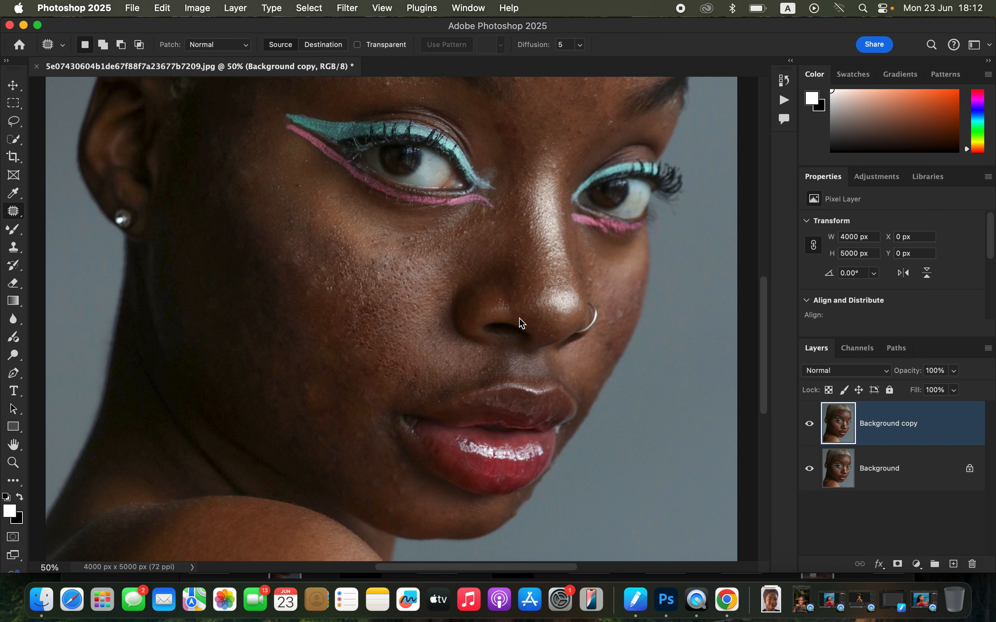
# Patch the remaining blemish on the right cheek beside the nose ring and clear the selection
pyautogui.moveTo(621, 302); pyautogui.dragTo(617, 305)
pyautogui.moveTo(617, 314); pyautogui.dragTo(612, 284)
pyautogui.press('super+d')
# Patch the raised spots on the upper middle of the forehead, deselecting after each patch
pyautogui.moveTo(536, 255); pyautogui.dragTo(534, 478)
pyautogui.moveTo(543, 180)
pyautogui.mouseDown()
pyautogui.moveTo(556, 216)
pyautogui.moveTo(582, 215)
pyautogui.moveTo(581, 167)
pyautogui.moveTo(537, 189)
pyautogui.moveTo(557, 172)
pyautogui.moveTo(538, 167)
pyautogui.moveTo(507, 180)
pyautogui.mouseUp()
pyautogui.press('super+d')
pyautogui.press('super+d')
pyautogui.moveTo(509, 184); pyautogui.dragTo(523, 202)
pyautogui.moveTo(535, 181); pyautogui.dragTo(549, 206)
pyautogui.press('super+d')
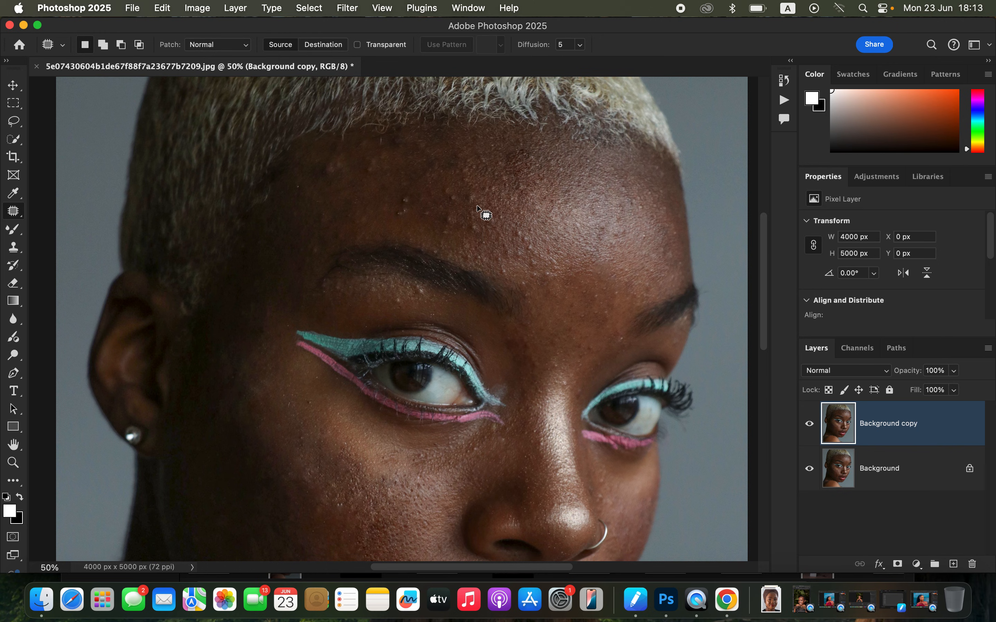
# Patch the bumps on the forehead above the left eyebrow, deselecting after each patch
pyautogui.moveTo(397, 194); pyautogui.dragTo(398, 196)
pyautogui.moveTo(401, 201); pyautogui.dragTo(402, 212)
pyautogui.press('super+d')
pyautogui.moveTo(444, 183)
pyautogui.mouseDown()
pyautogui.moveTo(444, 230)
pyautogui.moveTo(452, 190)
pyautogui.mouseUp()
pyautogui.moveTo(449, 193); pyautogui.dragTo(439, 201)
pyautogui.press('super+d')
# Patch the bumps running from the inner end of the left eyebrow up to the centre of the forehead, clearing each selection
pyautogui.moveTo(474, 242); pyautogui.dragTo(464, 187)
pyautogui.moveTo(470, 204); pyautogui.dragTo(459, 208)
pyautogui.press('super+d')
pyautogui.moveTo(464, 155); pyautogui.dragTo(462, 161)
pyautogui.moveTo(473, 173)
pyautogui.mouseDown()
pyautogui.moveTo(481, 181)
pyautogui.moveTo(528, 158)
pyautogui.moveTo(514, 145)
pyautogui.mouseUp()
pyautogui.press('super+d')
pyautogui.moveTo(519, 168); pyautogui.dragTo(492, 167)
pyautogui.press('super+d')
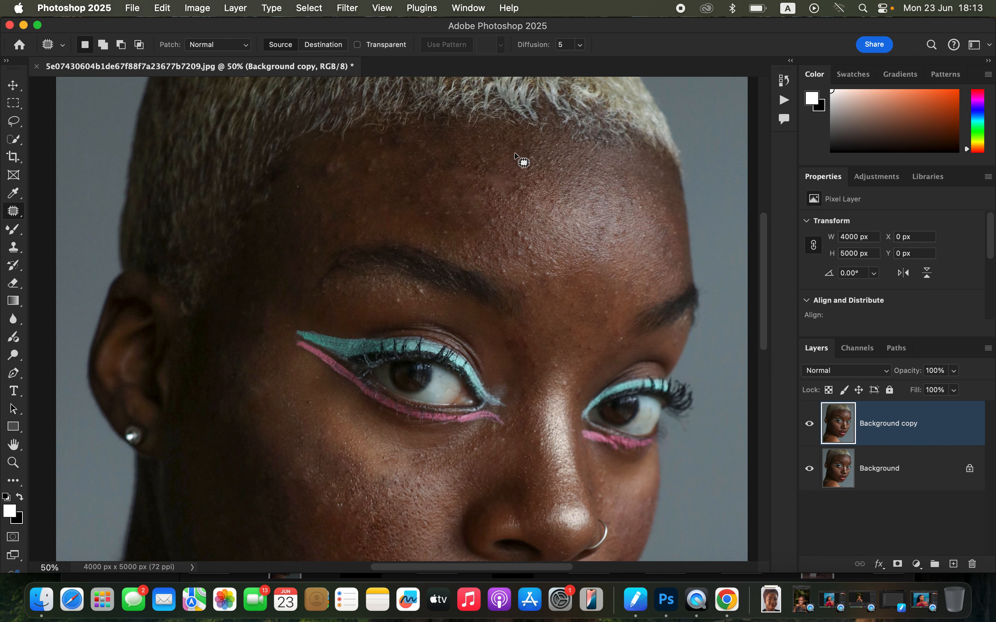
# Patch three uneven areas on the upper left forehead below the hairline, deselecting after each patch
pyautogui.moveTo(331, 165); pyautogui.dragTo(346, 191)
pyautogui.press('super+d')
pyautogui.moveTo(365, 146); pyautogui.dragTo(385, 188)
pyautogui.press('super+d')
pyautogui.moveTo(398, 132)
pyautogui.mouseDown()
pyautogui.moveTo(393, 156)
pyautogui.moveTo(427, 146)
pyautogui.moveTo(390, 152)
pyautogui.mouseUp()
pyautogui.press('super+d')
# Patch the remaining spots just below the hairline at the centre of the forehead and clear the selections
pyautogui.click(436, 137)
pyautogui.moveTo(458, 144)
pyautogui.mouseDown()
pyautogui.moveTo(475, 141)
pyautogui.moveTo(513, 200)
pyautogui.moveTo(501, 160)
pyautogui.moveTo(511, 224)
pyautogui.moveTo(535, 204)
pyautogui.mouseUp()
pyautogui.press('super+d')
pyautogui.moveTo(526, 147)
pyautogui.mouseDown()
pyautogui.moveTo(518, 152)
pyautogui.moveTo(539, 161)
pyautogui.moveTo(549, 148)
pyautogui.mouseUp()
pyautogui.press('super+d')
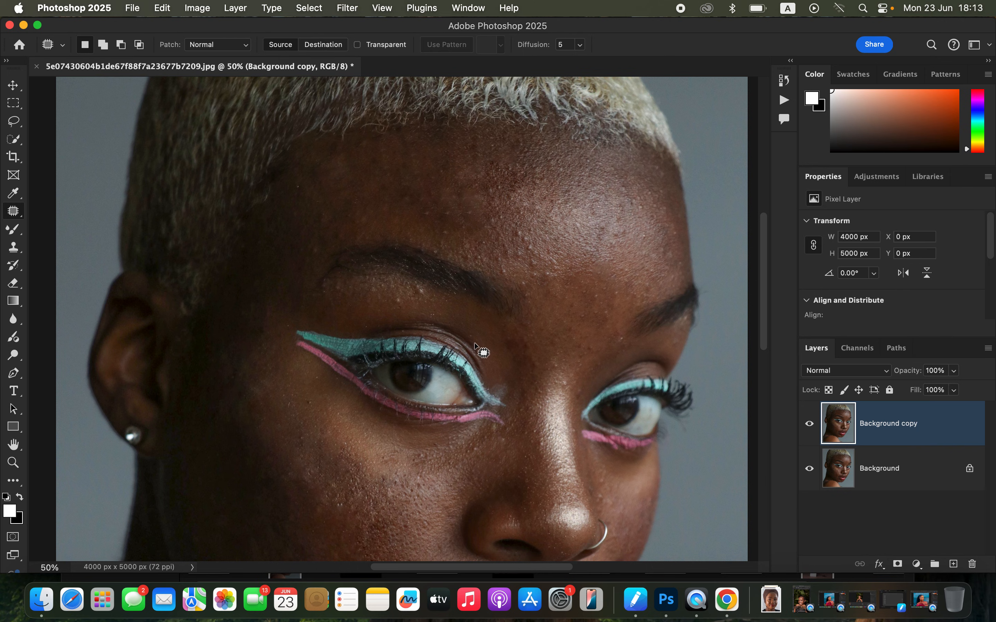
# Patch the small bumps beneath the left eyebrow and the area above its inner end, clearing each selection
pyautogui.press('super+minus')
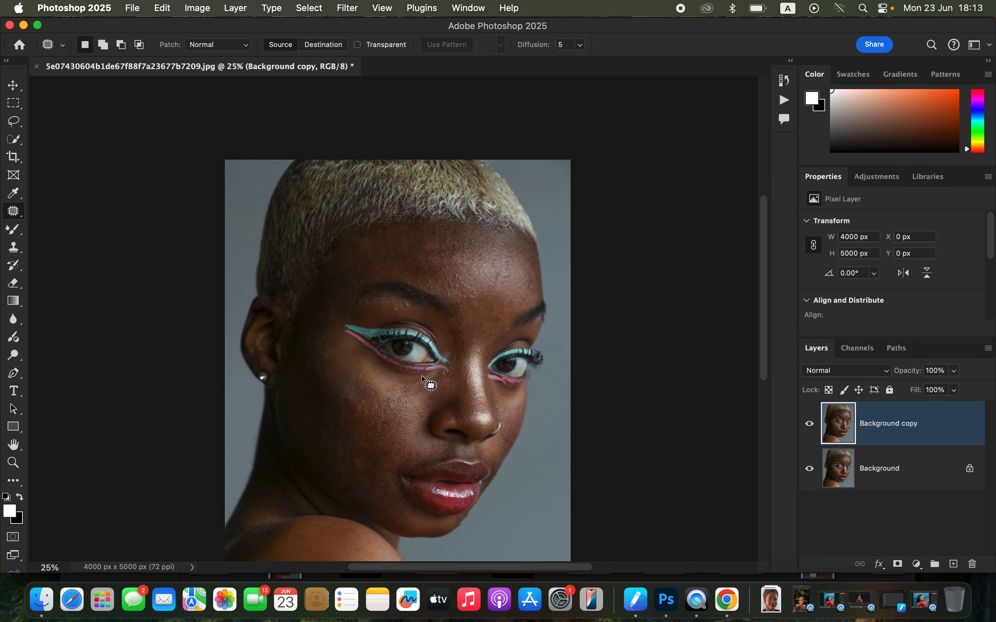
pyautogui.moveTo(393, 307); pyautogui.dragTo(393, 309)
pyautogui.moveTo(396, 310)
pyautogui.mouseDown()
pyautogui.moveTo(387, 310)
pyautogui.moveTo(409, 307)
pyautogui.mouseUp()
pyautogui.press('super+d')
pyautogui.moveTo(400, 307); pyautogui.dragTo(387, 308)
pyautogui.press('super+d')
pyautogui.moveTo(463, 293); pyautogui.dragTo(464, 284)
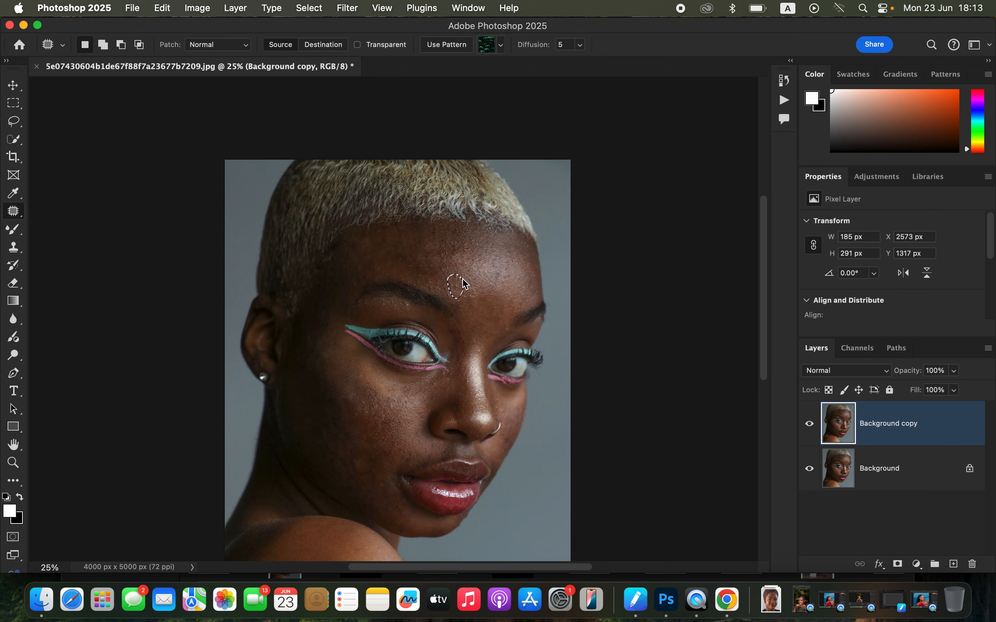
pyautogui.click(478, 274)
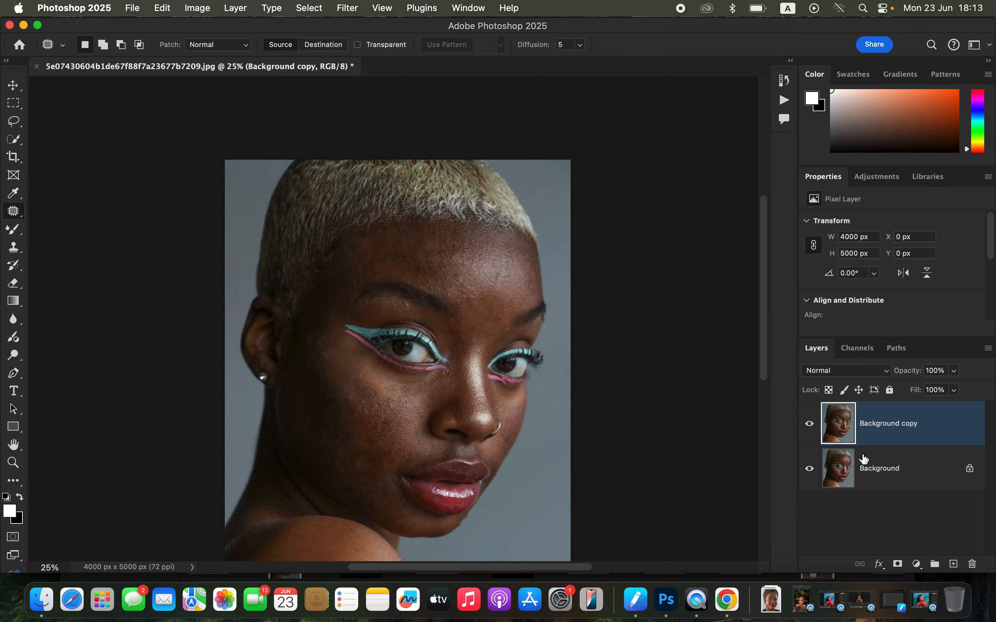
# Duplicate the retouched Background copy layer and name the duplicate TETXURE
pyautogui.press('super+j')
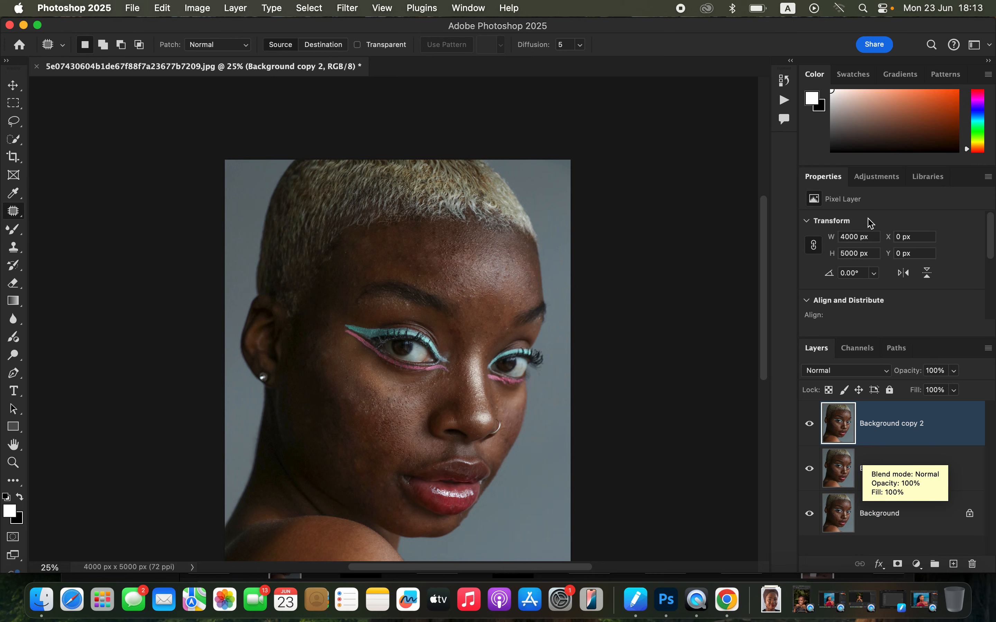
pyautogui.doubleClick(891, 424)
pyautogui.write('TETXURE')
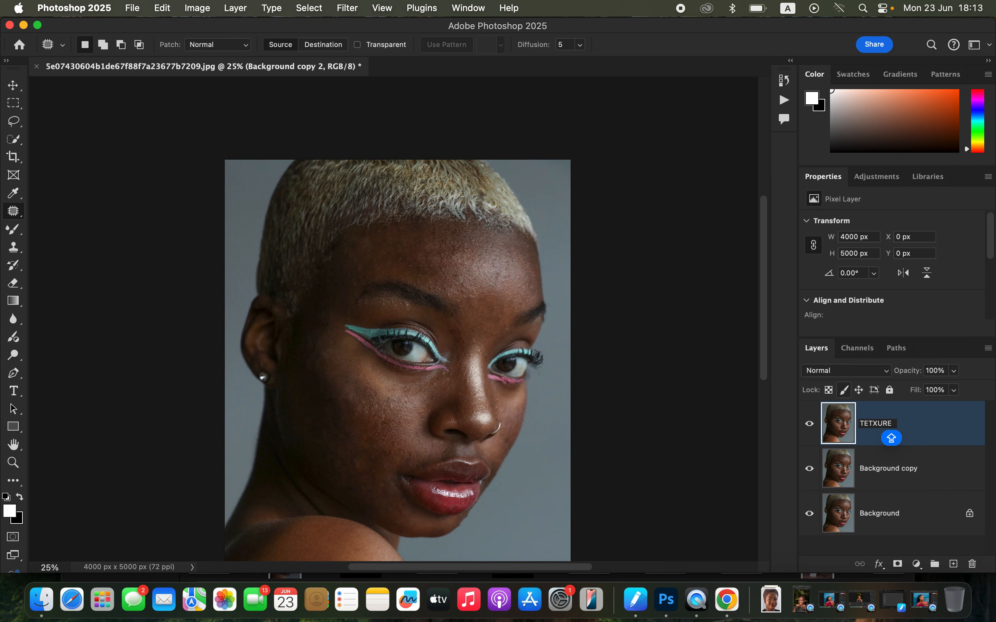
pyautogui.press('Return')
# Rename the Background copy layer as COLOR
pyautogui.doubleClick(896, 464)
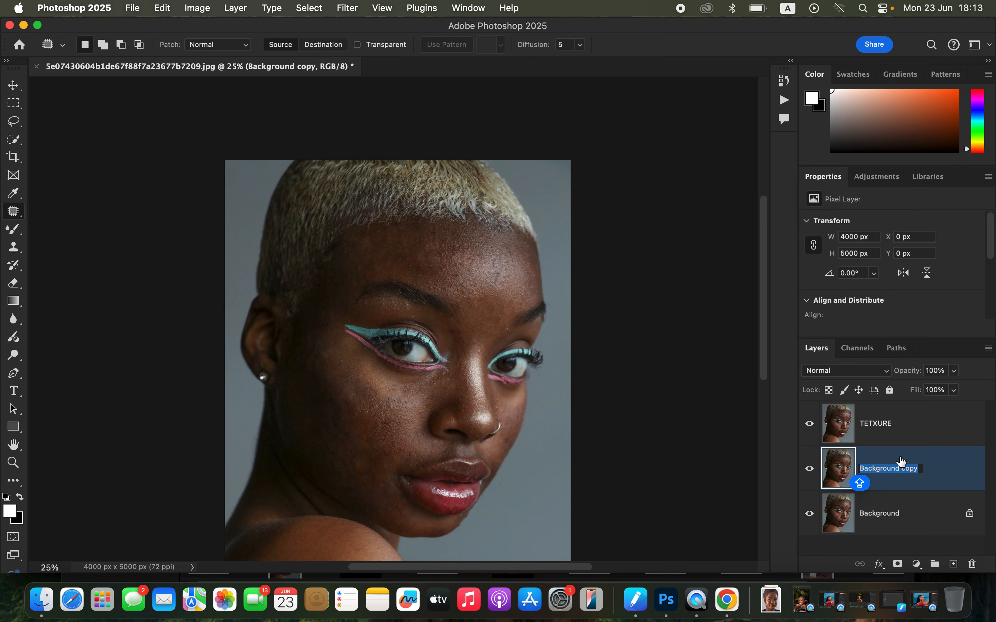
pyautogui.write('COLOR')
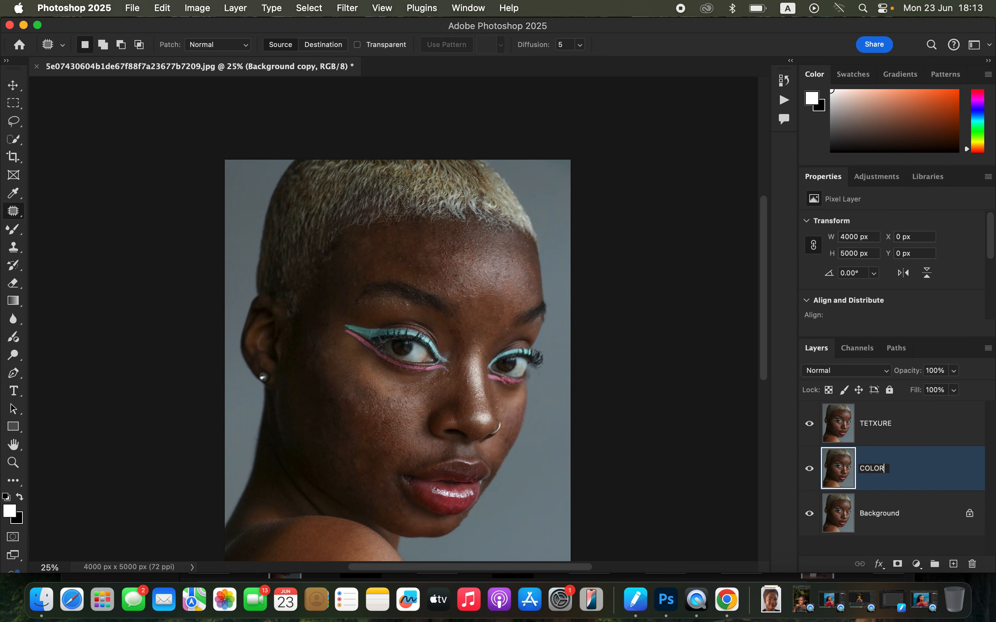
pyautogui.press('Return')
# Hide the TETXURE layer and apply a Gaussian Blur with a 12-pixel radius to the COLOR layer
pyautogui.click(809, 423)
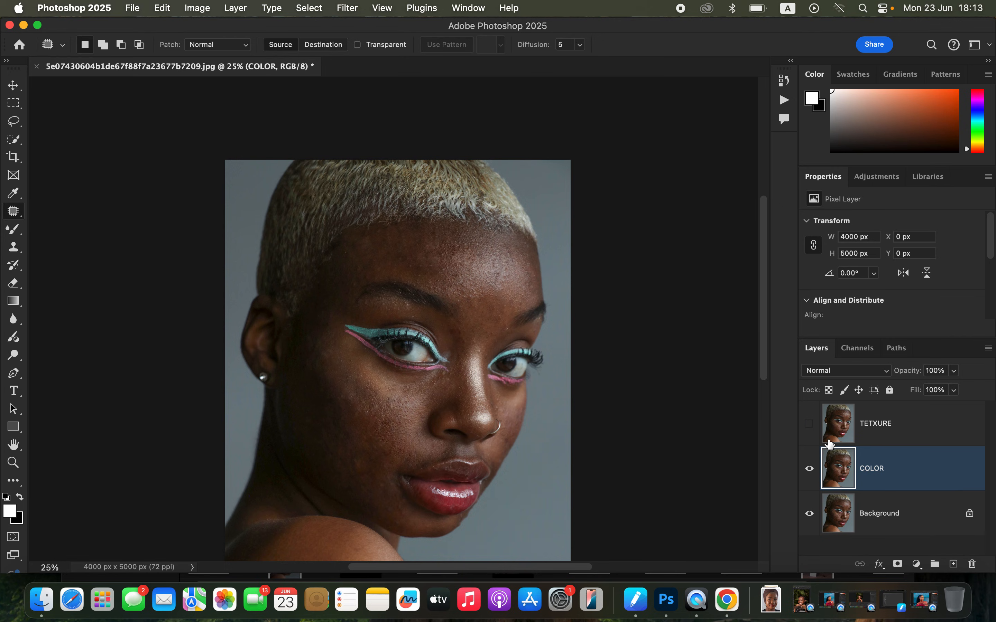
pyautogui.click(347, 8)
pyautogui.moveTo(380, 174)
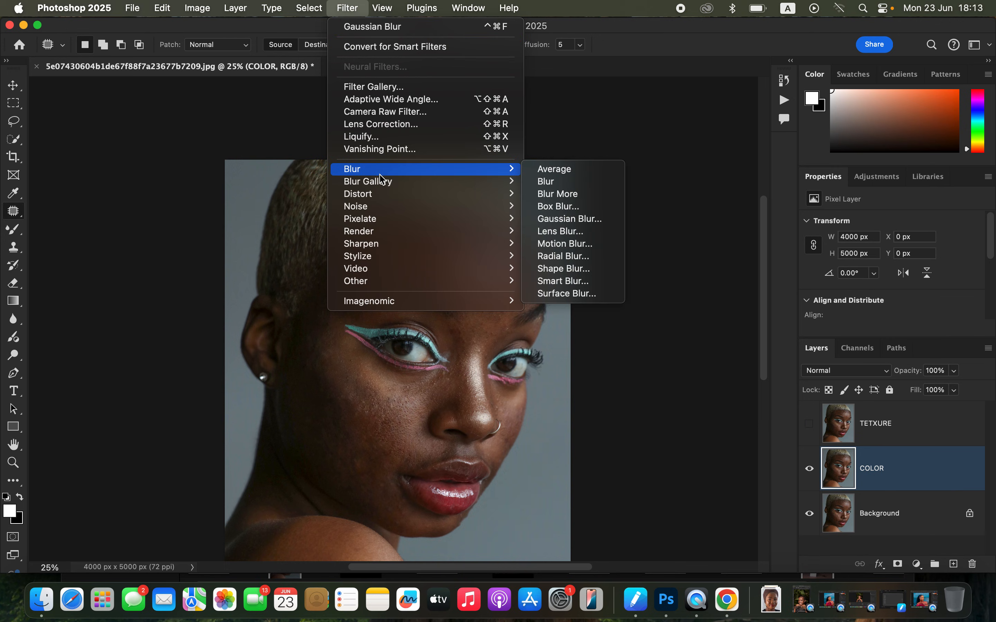
pyautogui.click(596, 219)
pyautogui.moveTo(695, 298); pyautogui.dragTo(553, 297)
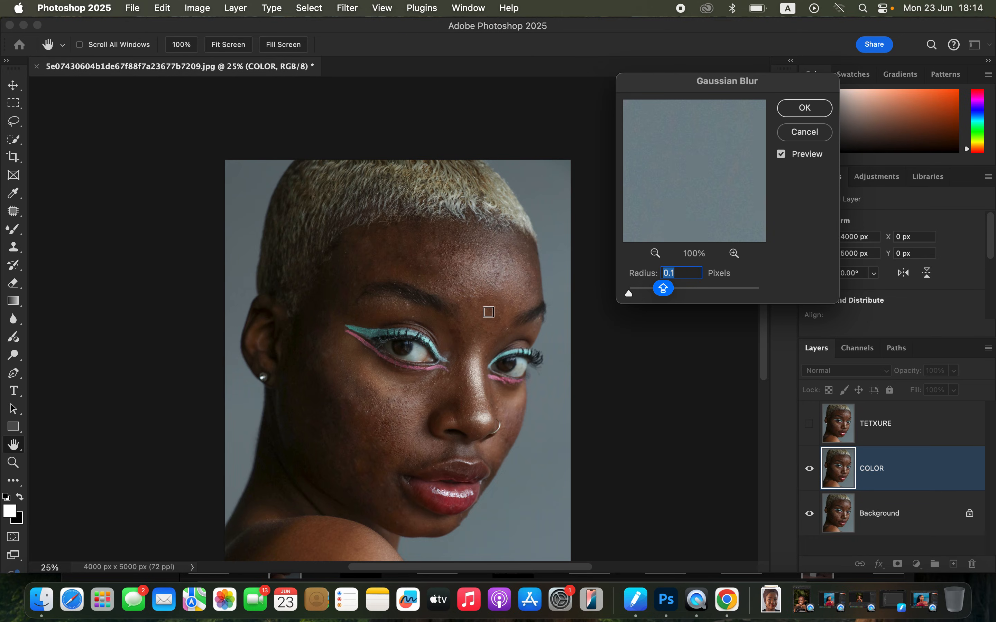
pyautogui.click(458, 279)
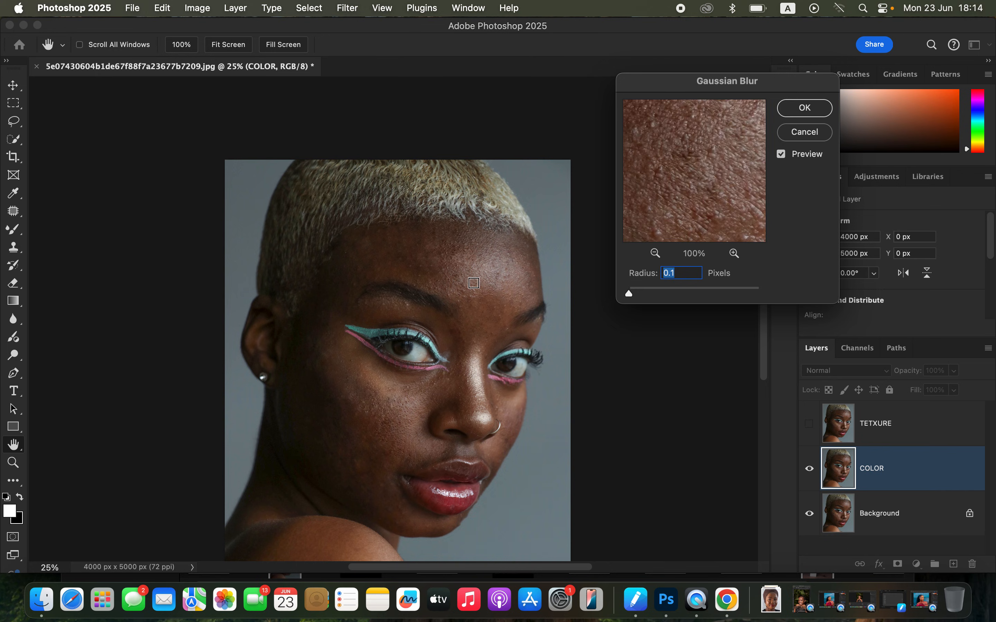
pyautogui.moveTo(636, 295); pyautogui.dragTo(683, 293)
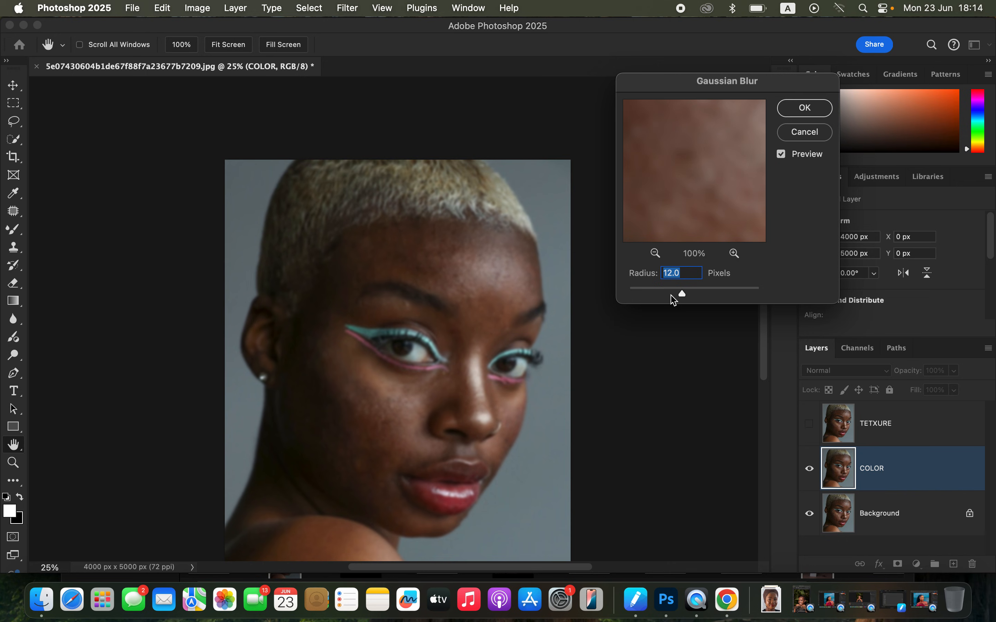
pyautogui.click(803, 112)
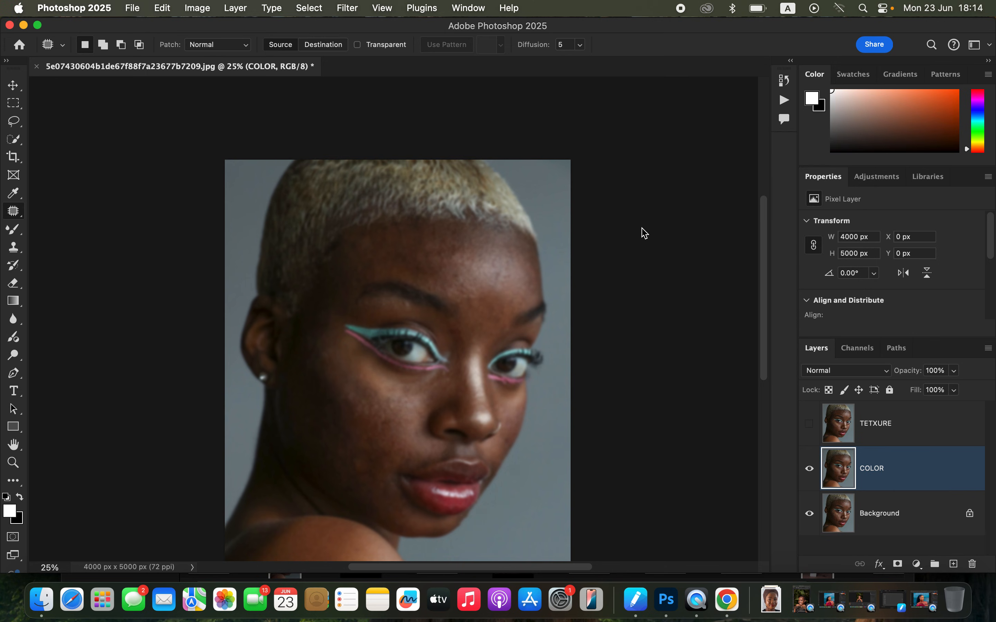
# Show TETXURE again and use Apply Image on it with COLOR as source layer, Subtract blending, scale 2 and offset 128
pyautogui.click(899, 439)
pyautogui.click(809, 424)
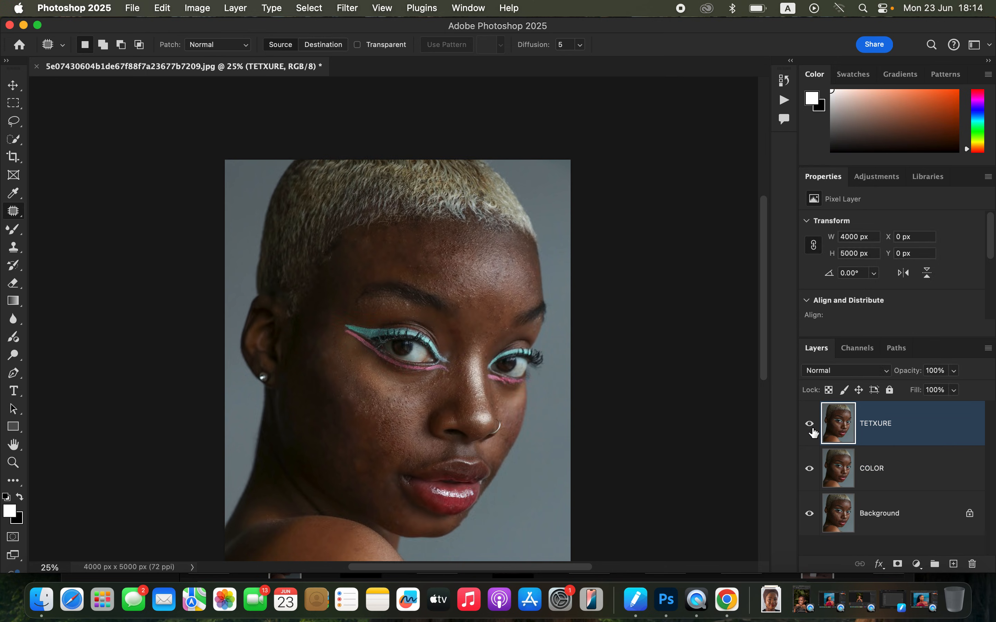
pyautogui.click(199, 7)
pyautogui.click(243, 208)
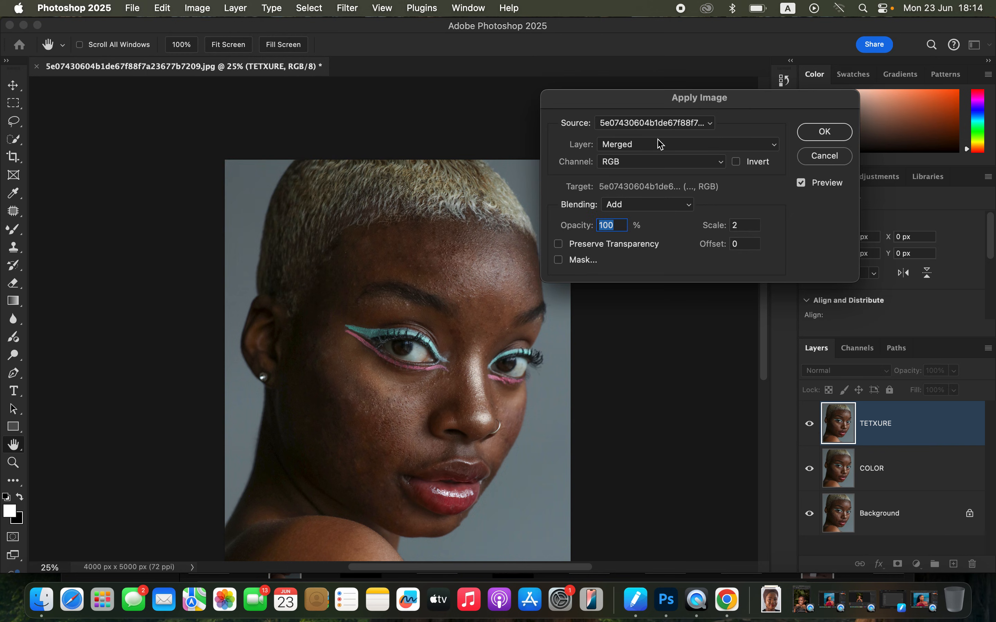
pyautogui.click(660, 149)
pyautogui.click(658, 182)
pyautogui.click(661, 206)
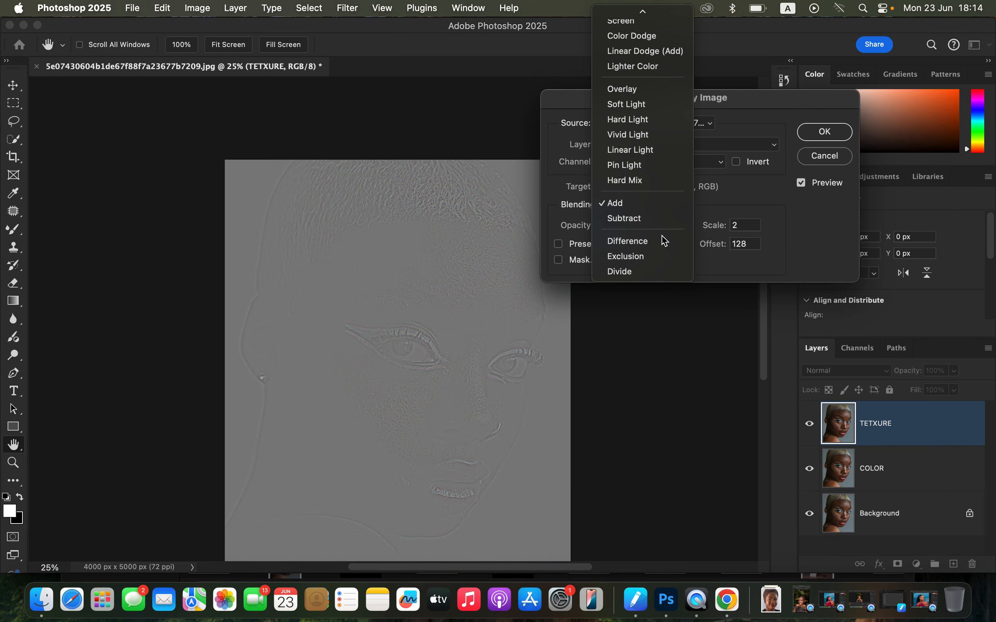
pyautogui.click(654, 225)
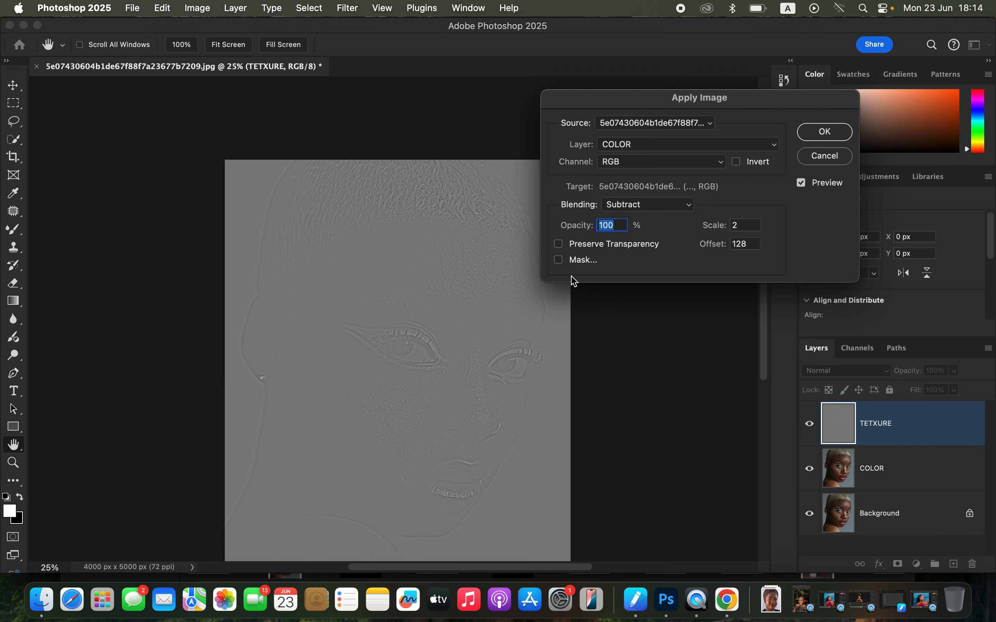
pyautogui.click(738, 165)
pyautogui.click(837, 133)
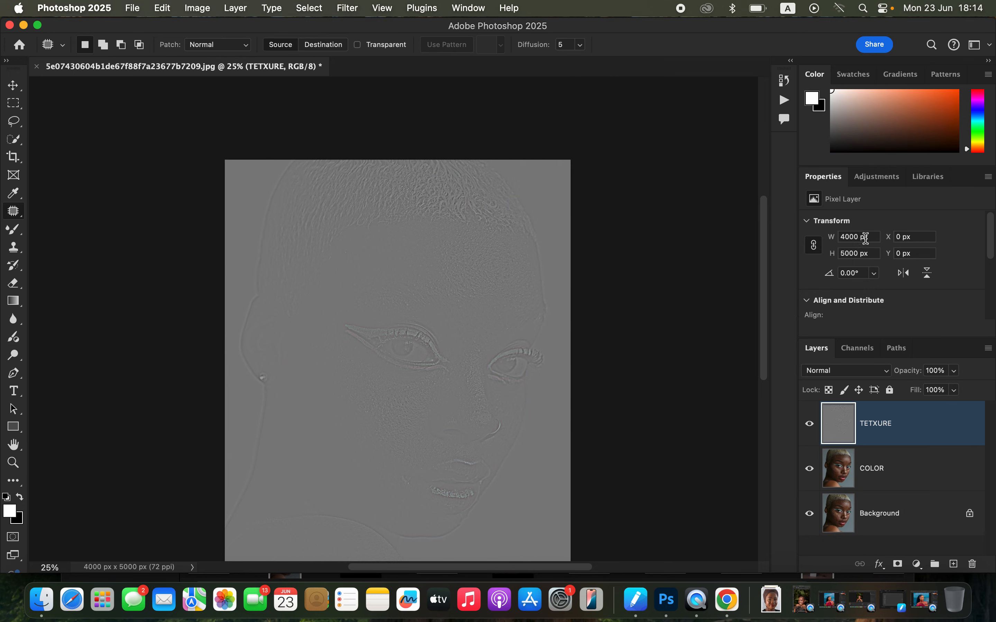
# Set the TETXURE layer's blend mode to Linear Light and group it with the COLOR layer
pyautogui.click(856, 372)
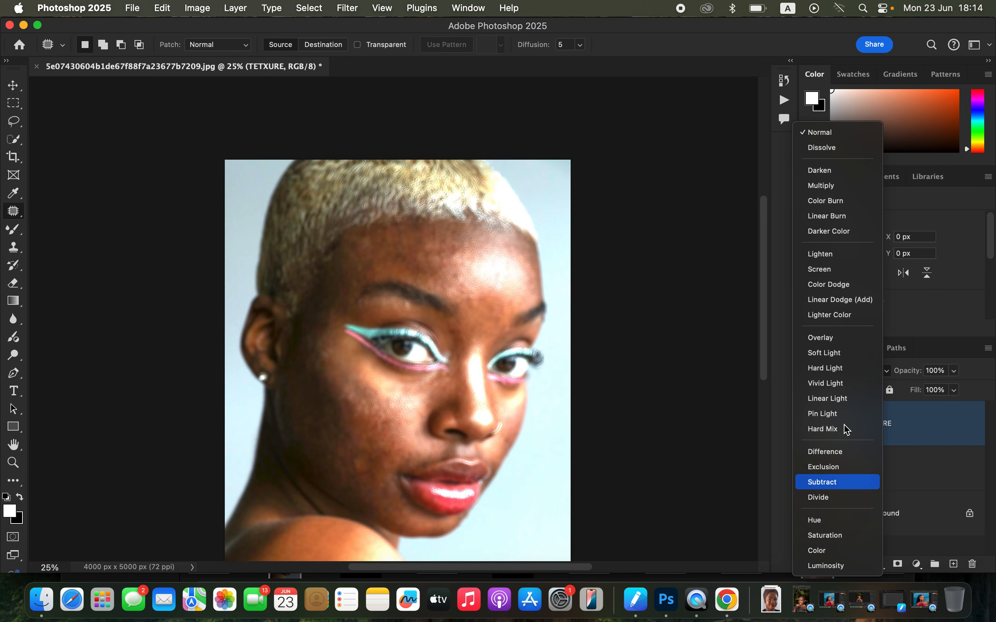
pyautogui.click(844, 398)
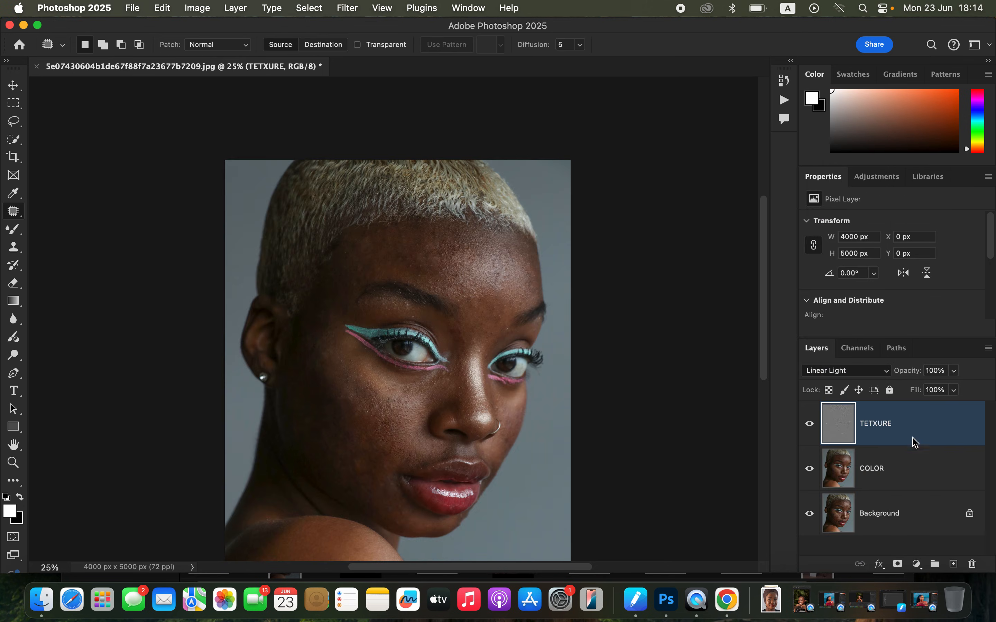
pyautogui.keyDown('shift'); pyautogui.click(922, 472); pyautogui.keyUp('shift')
pyautogui.press('super+g')
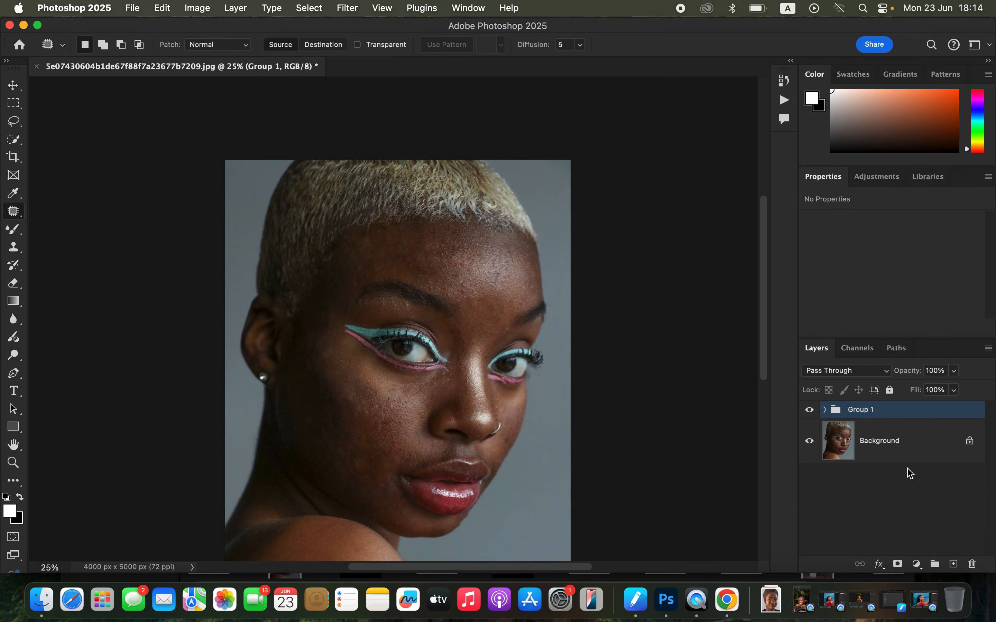
# Select the COLOR layer inside the group and prepare the Mixer Brush tool with a cleaned brush
pyautogui.click(826, 410)
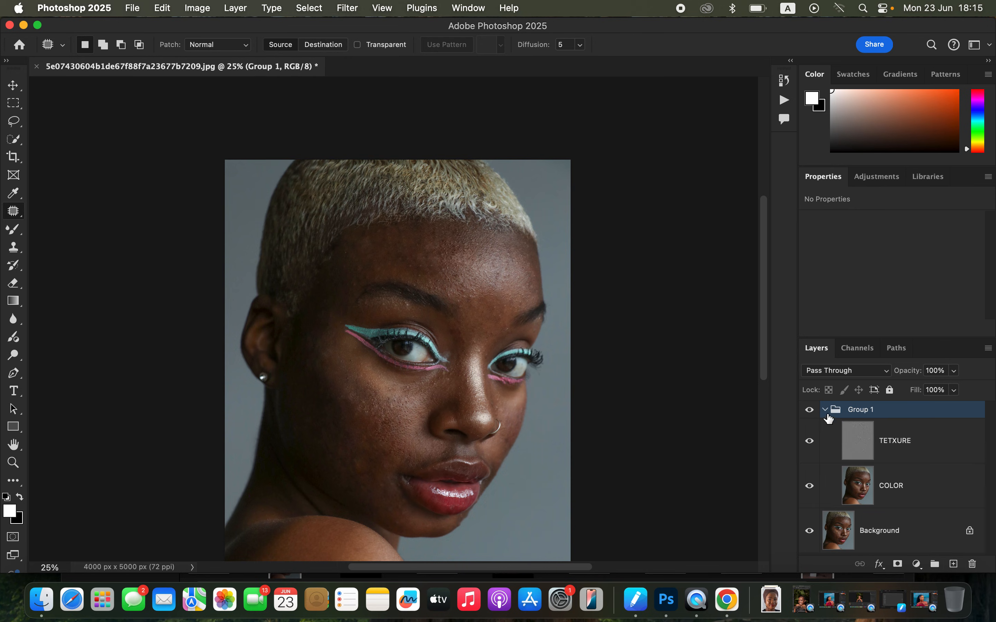
pyautogui.click(903, 496)
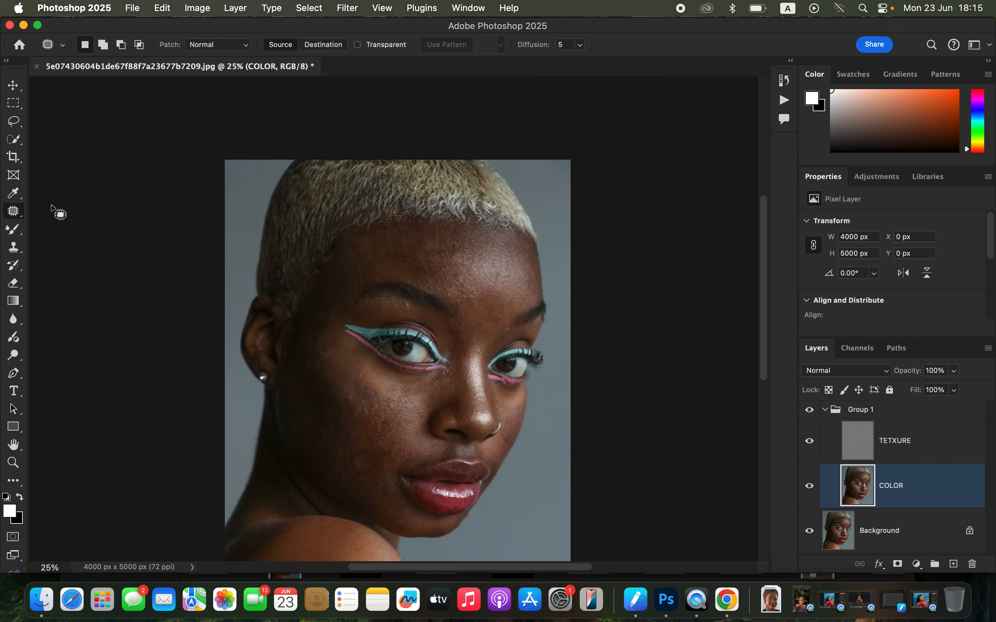
pyautogui.click(13, 231)
pyautogui.click(68, 268)
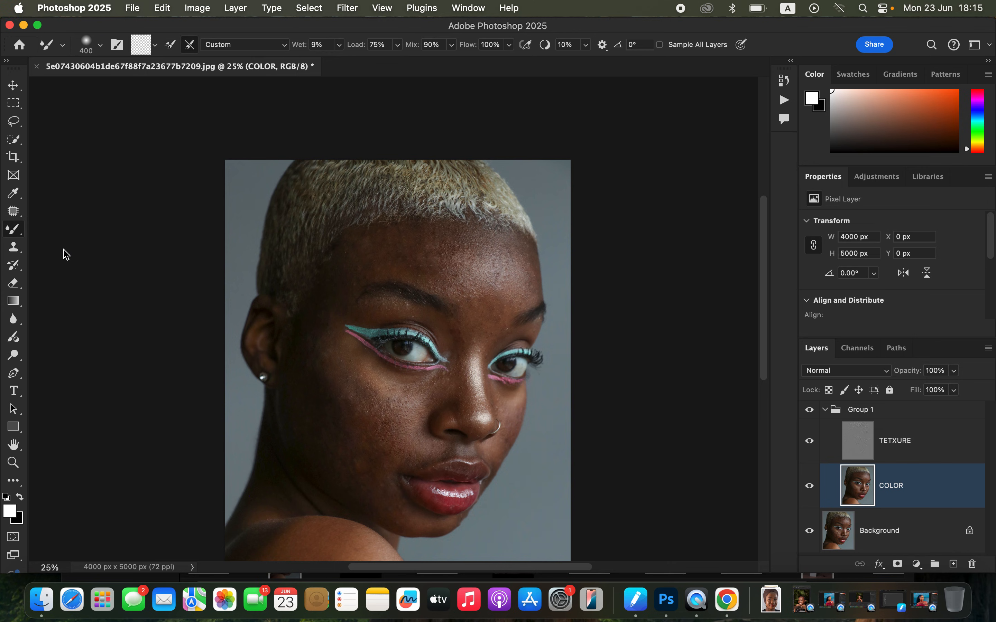
pyautogui.click(100, 45)
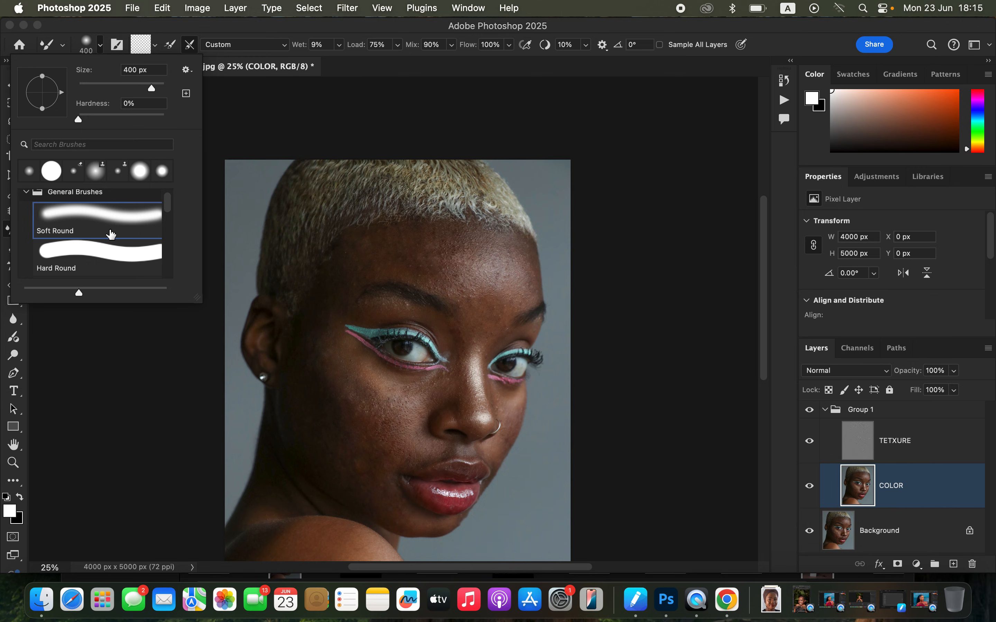
pyautogui.click(155, 47)
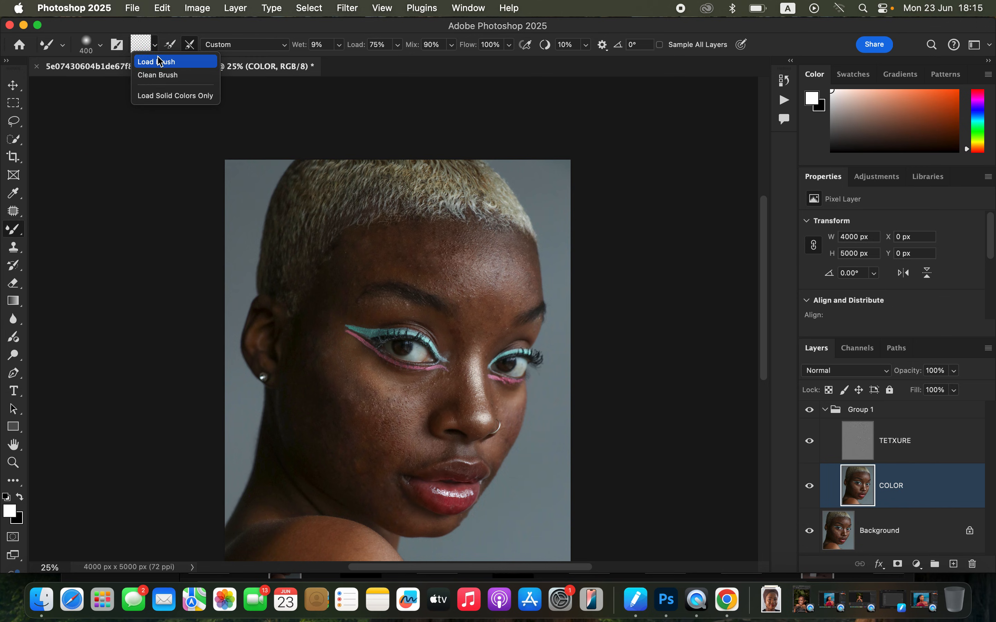
pyautogui.click(158, 75)
pyautogui.click(156, 46)
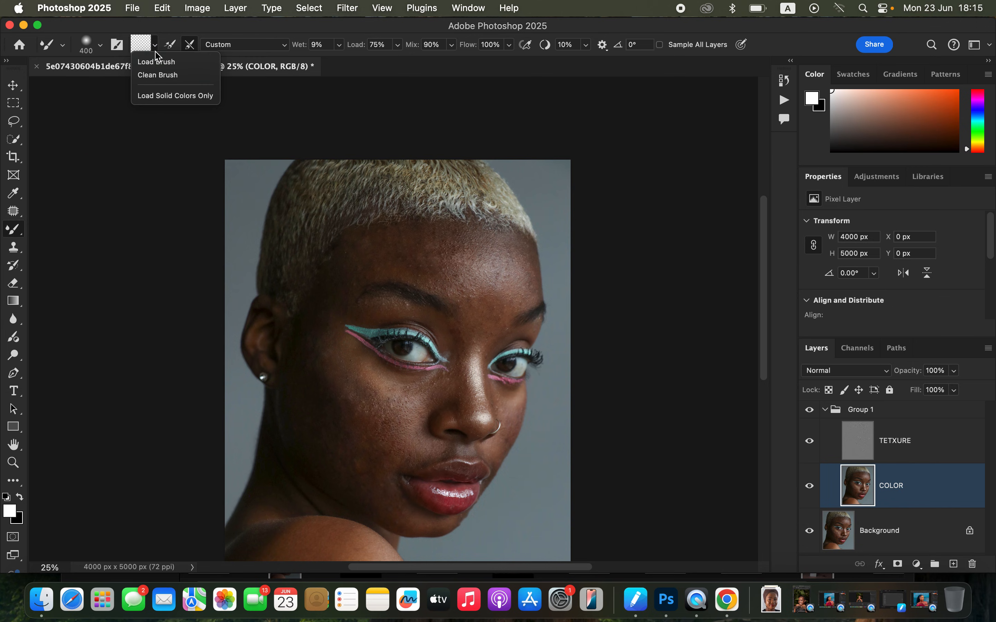
pyautogui.click(158, 76)
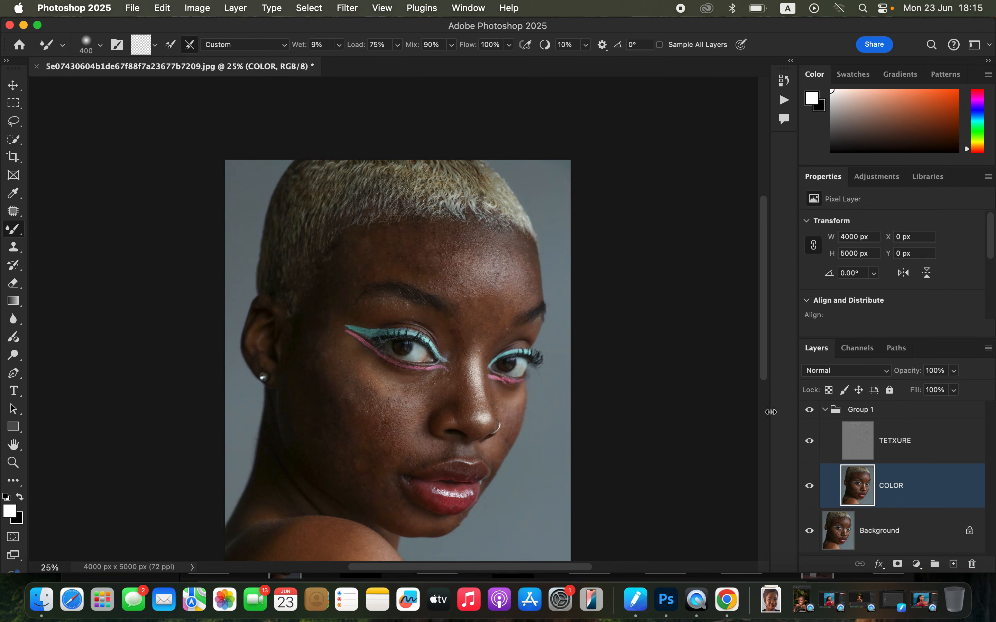
# Hide the TETXURE layer and blend the forehead and cheek skin tones on COLOR with a 500-pixel Mixer Brush
pyautogui.click(810, 441)
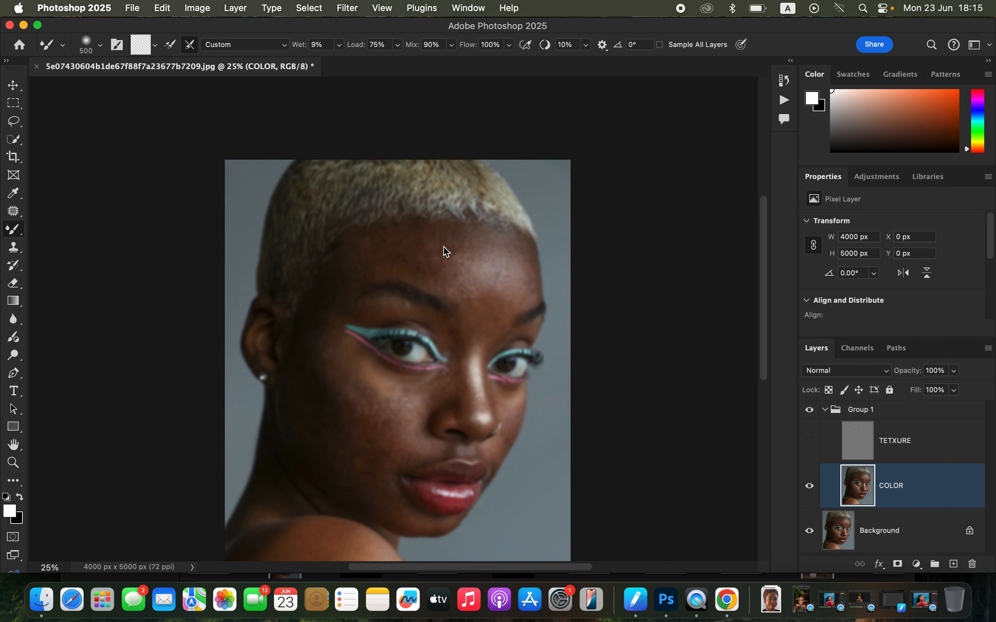
pyautogui.moveTo(446, 256)
pyautogui.mouseDown()
pyautogui.moveTo(456, 285)
pyautogui.moveTo(453, 244)
pyautogui.moveTo(455, 263)
pyautogui.moveTo(414, 247)
pyautogui.moveTo(414, 264)
pyautogui.moveTo(386, 250)
pyautogui.moveTo(350, 262)
pyautogui.moveTo(361, 256)
pyautogui.moveTo(423, 272)
pyautogui.moveTo(387, 235)
pyautogui.moveTo(338, 291)
pyautogui.moveTo(342, 276)
pyautogui.moveTo(325, 312)
pyautogui.moveTo(331, 278)
pyautogui.moveTo(321, 324)
pyautogui.moveTo(329, 350)
pyautogui.moveTo(379, 404)
pyautogui.moveTo(357, 388)
pyautogui.moveTo(327, 336)
pyautogui.moveTo(322, 344)
pyautogui.moveTo(334, 306)
pyautogui.moveTo(323, 370)
pyautogui.moveTo(300, 382)
pyautogui.moveTo(318, 384)
pyautogui.moveTo(371, 445)
pyautogui.moveTo(378, 429)
pyautogui.moveTo(304, 425)
pyautogui.moveTo(360, 474)
pyautogui.moveTo(314, 444)
pyautogui.mouseUp()
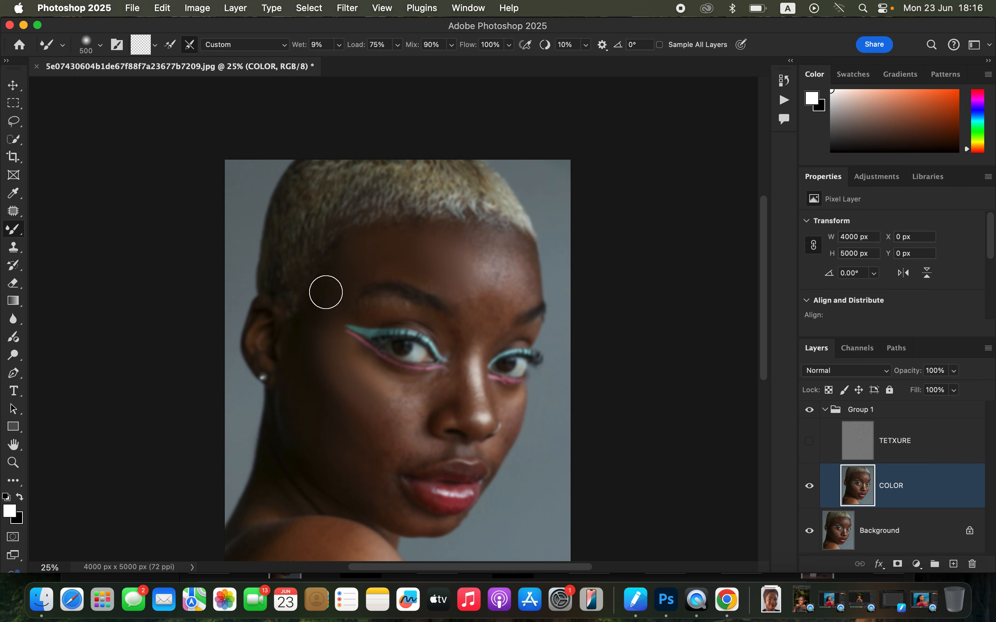
pyautogui.moveTo(504, 249)
pyautogui.mouseDown()
pyautogui.moveTo(521, 278)
pyautogui.moveTo(514, 263)
pyautogui.moveTo(509, 298)
pyautogui.moveTo(498, 263)
pyautogui.moveTo(496, 287)
pyautogui.moveTo(480, 302)
pyautogui.moveTo(474, 244)
pyautogui.moveTo(498, 253)
pyautogui.moveTo(511, 286)
pyautogui.moveTo(523, 255)
pyautogui.moveTo(526, 271)
pyautogui.moveTo(513, 303)
pyautogui.moveTo(483, 332)
pyautogui.moveTo(415, 269)
pyautogui.mouseUp()
# Blend the skin tones around the nose, mouth, chin and lower cheek with smaller Mixer Brush sizes of 300 and 200 pixels
pyautogui.press('[')
pyautogui.press('[')
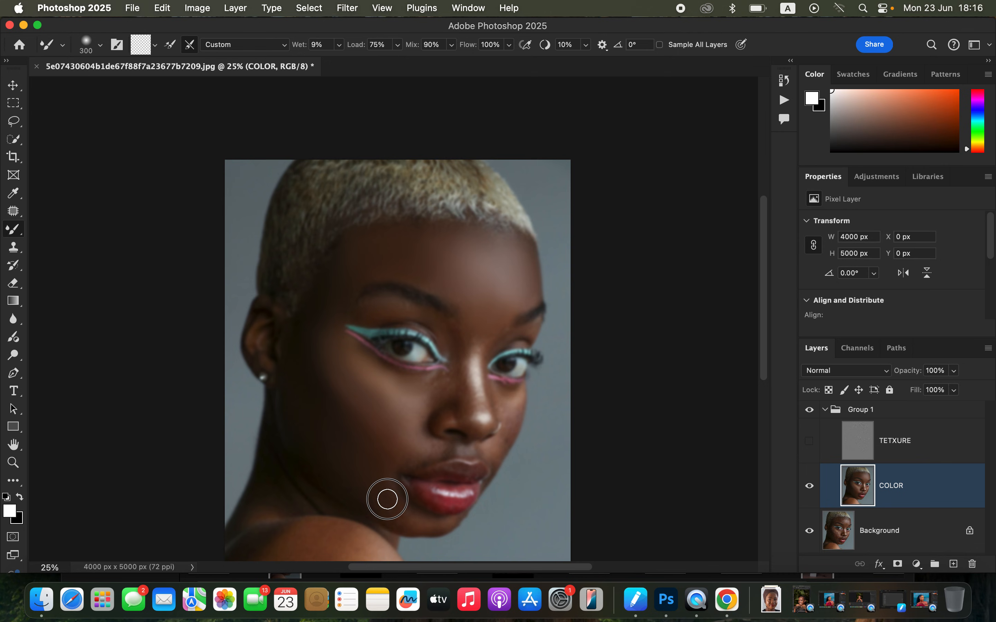
pyautogui.moveTo(398, 456)
pyautogui.mouseDown()
pyautogui.moveTo(420, 458)
pyautogui.moveTo(422, 443)
pyautogui.moveTo(427, 454)
pyautogui.moveTo(369, 439)
pyautogui.moveTo(386, 419)
pyautogui.moveTo(354, 404)
pyautogui.moveTo(338, 387)
pyautogui.moveTo(344, 380)
pyautogui.moveTo(344, 398)
pyautogui.moveTo(325, 367)
pyautogui.moveTo(381, 431)
pyautogui.moveTo(411, 408)
pyautogui.mouseUp()
pyautogui.moveTo(458, 364)
pyautogui.mouseDown()
pyautogui.moveTo(447, 330)
pyautogui.moveTo(462, 410)
pyautogui.moveTo(460, 343)
pyautogui.moveTo(450, 321)
pyautogui.moveTo(452, 332)
pyautogui.moveTo(433, 323)
pyautogui.moveTo(457, 394)
pyautogui.moveTo(450, 375)
pyautogui.moveTo(441, 381)
pyautogui.moveTo(450, 393)
pyautogui.moveTo(441, 377)
pyautogui.moveTo(439, 393)
pyautogui.moveTo(451, 385)
pyautogui.moveTo(452, 377)
pyautogui.moveTo(428, 400)
pyautogui.moveTo(406, 384)
pyautogui.moveTo(428, 388)
pyautogui.moveTo(480, 345)
pyautogui.moveTo(487, 429)
pyautogui.moveTo(503, 399)
pyautogui.moveTo(513, 425)
pyautogui.moveTo(494, 454)
pyautogui.moveTo(439, 447)
pyautogui.moveTo(442, 457)
pyautogui.moveTo(394, 470)
pyautogui.moveTo(417, 522)
pyautogui.moveTo(445, 523)
pyautogui.moveTo(407, 508)
pyautogui.mouseUp()
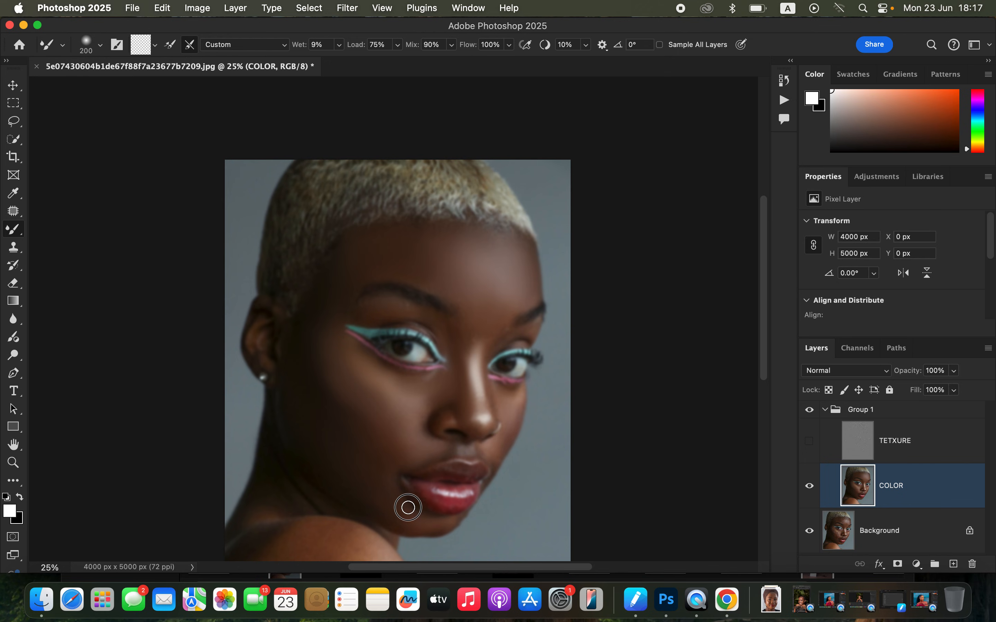
pyautogui.moveTo(387, 461)
pyautogui.mouseDown()
pyautogui.moveTo(387, 500)
pyautogui.moveTo(356, 473)
pyautogui.moveTo(369, 445)
pyautogui.mouseUp()
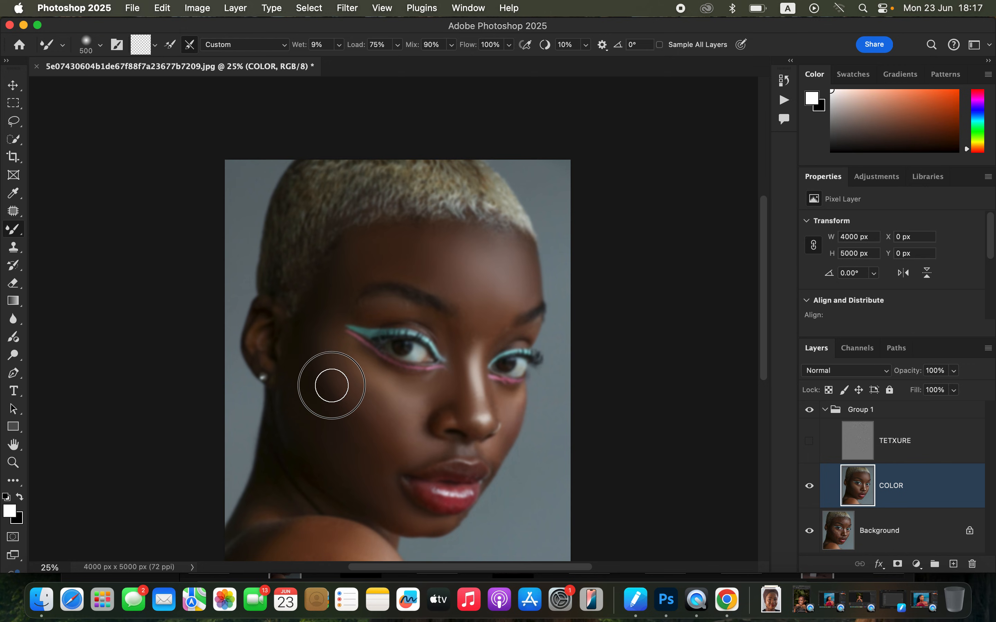
pyautogui.press(']')
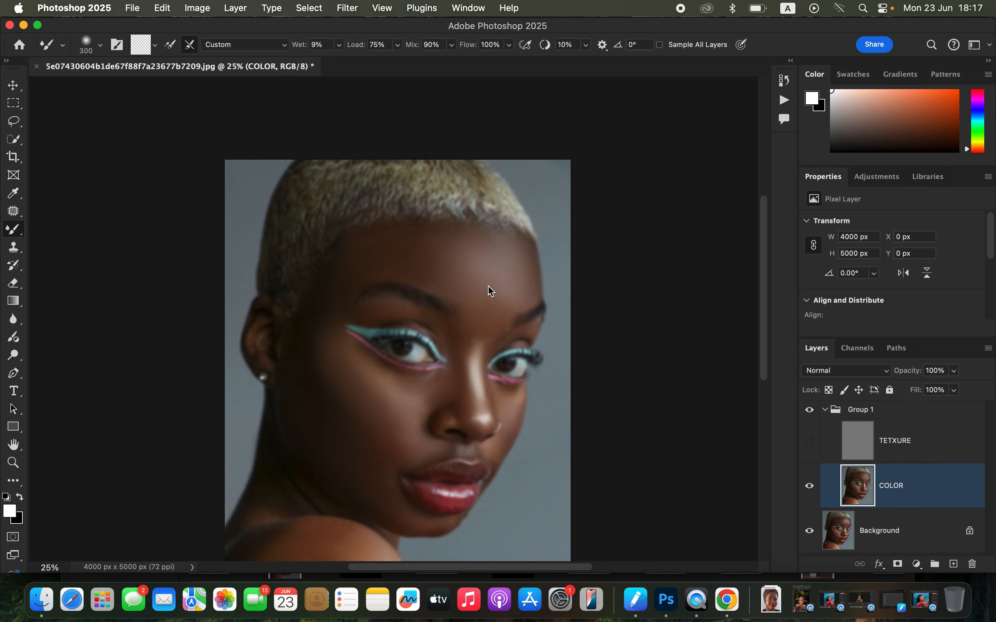
pyautogui.press('[')
# Show the TETXURE layer again, compare the image with Group 1 hidden and shown, and blend the skin beside the nose ring
pyautogui.click(809, 442)
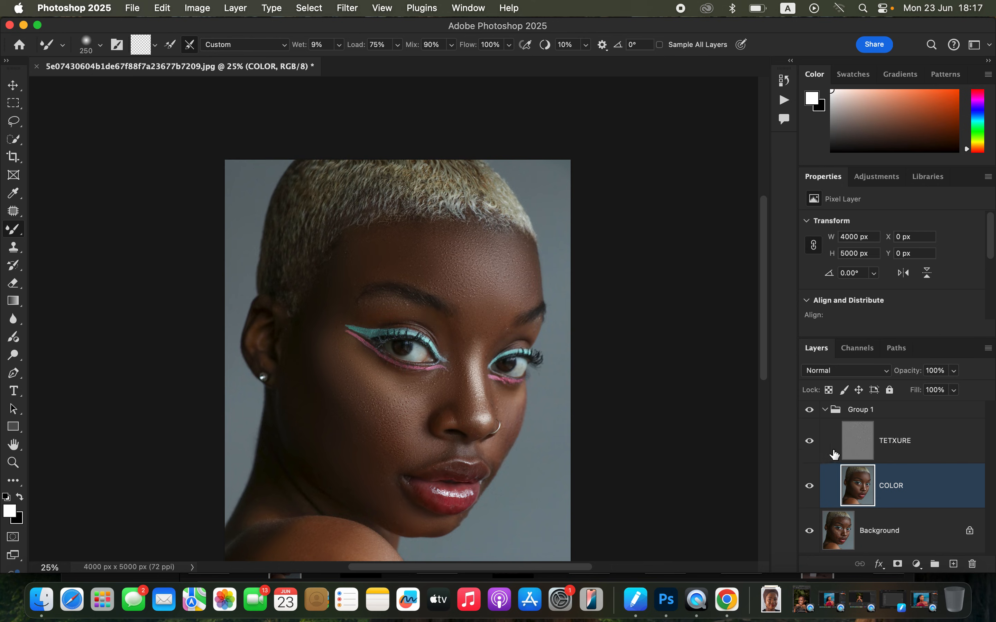
pyautogui.click(809, 411)
pyautogui.click(810, 411)
pyautogui.click(809, 411)
pyautogui.click(810, 411)
pyautogui.moveTo(513, 423)
pyautogui.mouseDown()
pyautogui.moveTo(500, 399)
pyautogui.moveTo(512, 406)
pyautogui.moveTo(506, 442)
pyautogui.mouseUp()
# Lasso the forehead down to the nose bridge with a 20-pixel feather, apply a 39-pixel Gaussian Blur to COLOR, and deselect
pyautogui.click(15, 123)
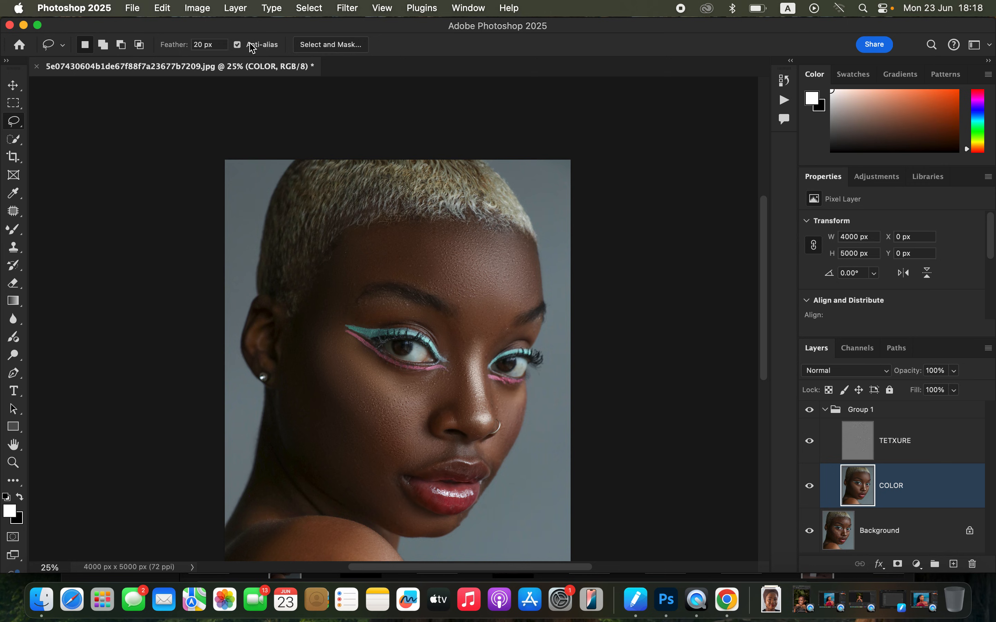
pyautogui.moveTo(349, 235)
pyautogui.mouseDown()
pyautogui.moveTo(325, 292)
pyautogui.moveTo(343, 305)
pyautogui.moveTo(368, 281)
pyautogui.moveTo(435, 278)
pyautogui.moveTo(470, 329)
pyautogui.moveTo(496, 340)
pyautogui.moveTo(520, 308)
pyautogui.moveTo(526, 270)
pyautogui.moveTo(514, 234)
pyautogui.moveTo(370, 233)
pyautogui.mouseUp()
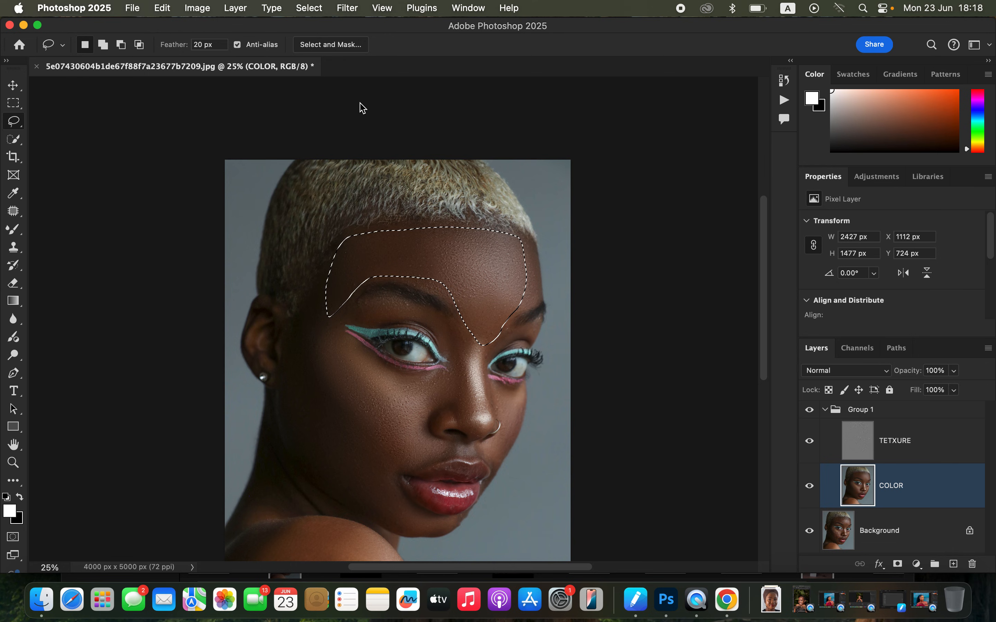
pyautogui.click(347, 8)
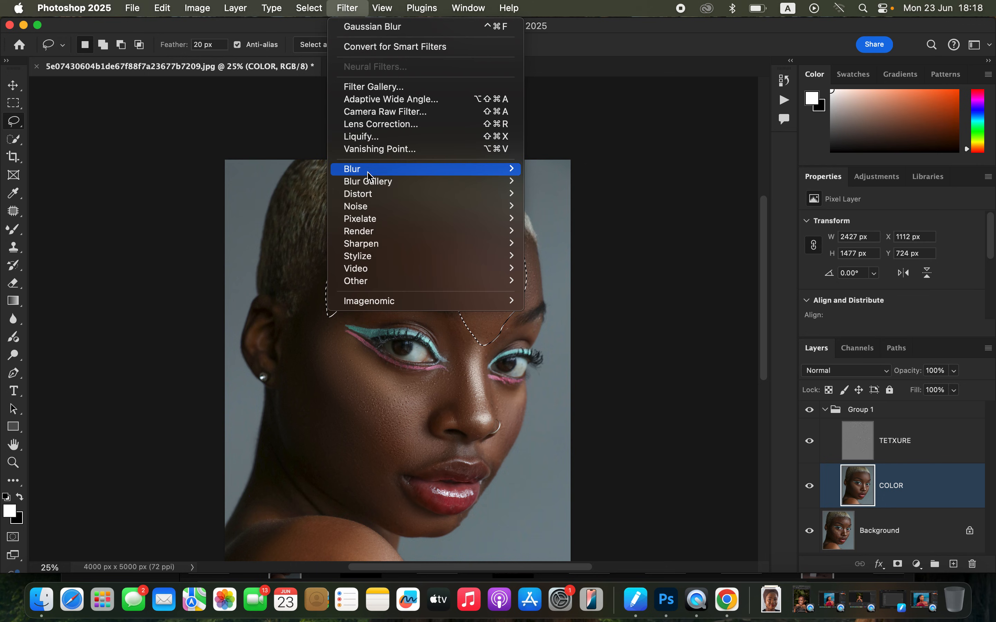
pyautogui.moveTo(438, 179)
pyautogui.click(610, 224)
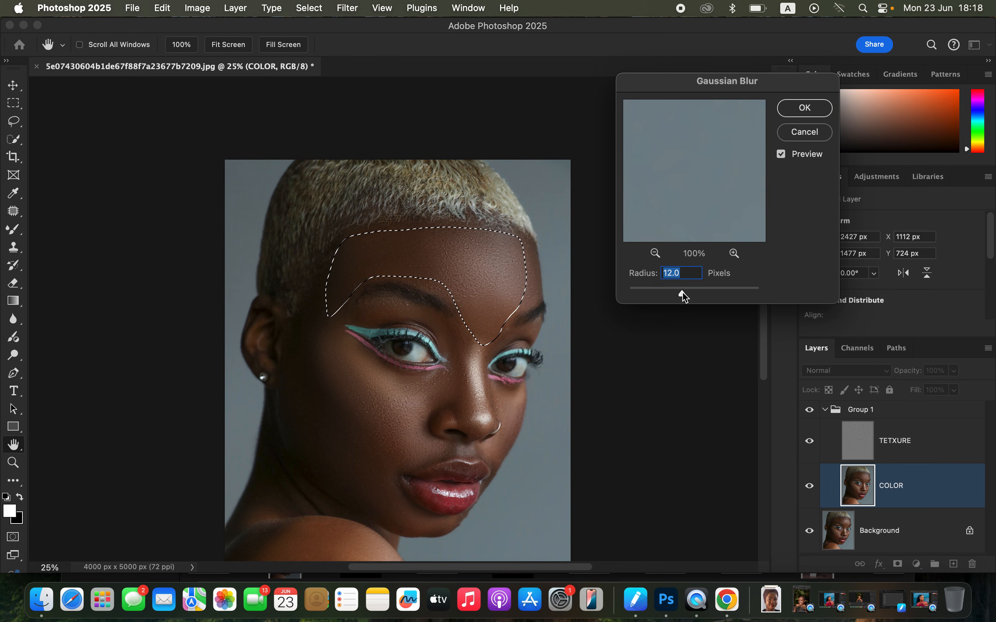
pyautogui.moveTo(684, 296); pyautogui.dragTo(692, 296)
pyautogui.write('39')
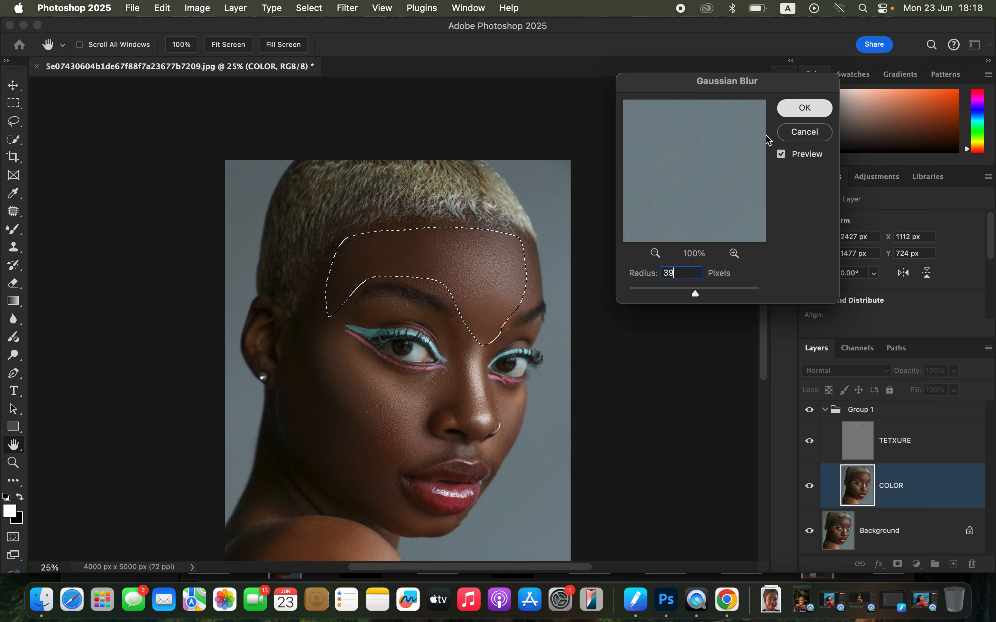
pyautogui.click(803, 111)
pyautogui.press('super+d')
# Lasso the temple and upper cheek beneath the larger eye, apply a 39-pixel Gaussian Blur, and deselect
pyautogui.moveTo(313, 296)
pyautogui.mouseDown()
pyautogui.moveTo(307, 344)
pyautogui.moveTo(353, 436)
pyautogui.moveTo(417, 441)
pyautogui.moveTo(444, 392)
pyautogui.moveTo(436, 381)
pyautogui.moveTo(345, 365)
pyautogui.mouseUp()
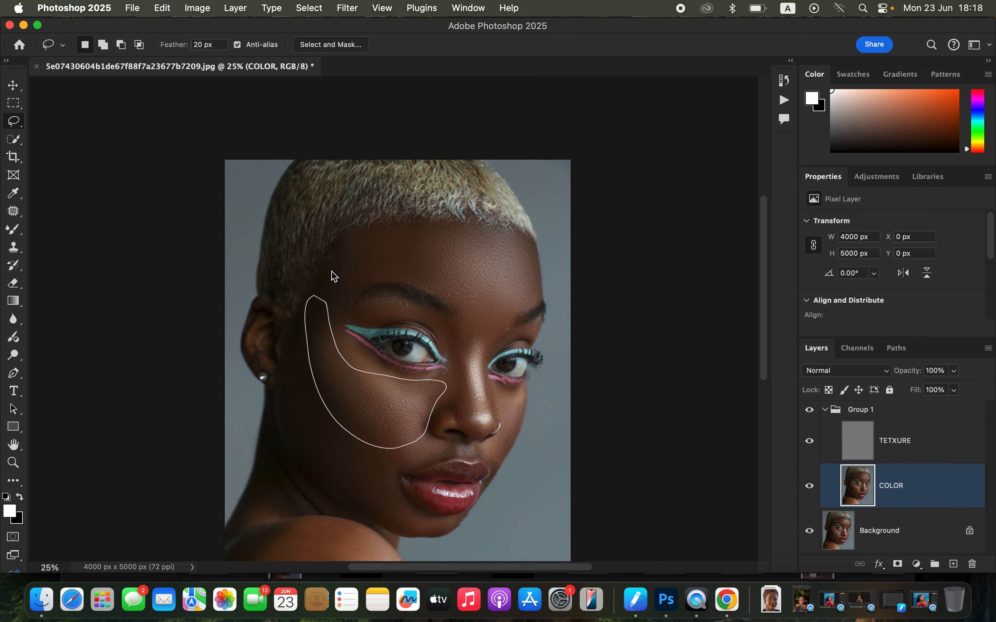
pyautogui.click(347, 8)
pyautogui.moveTo(494, 168)
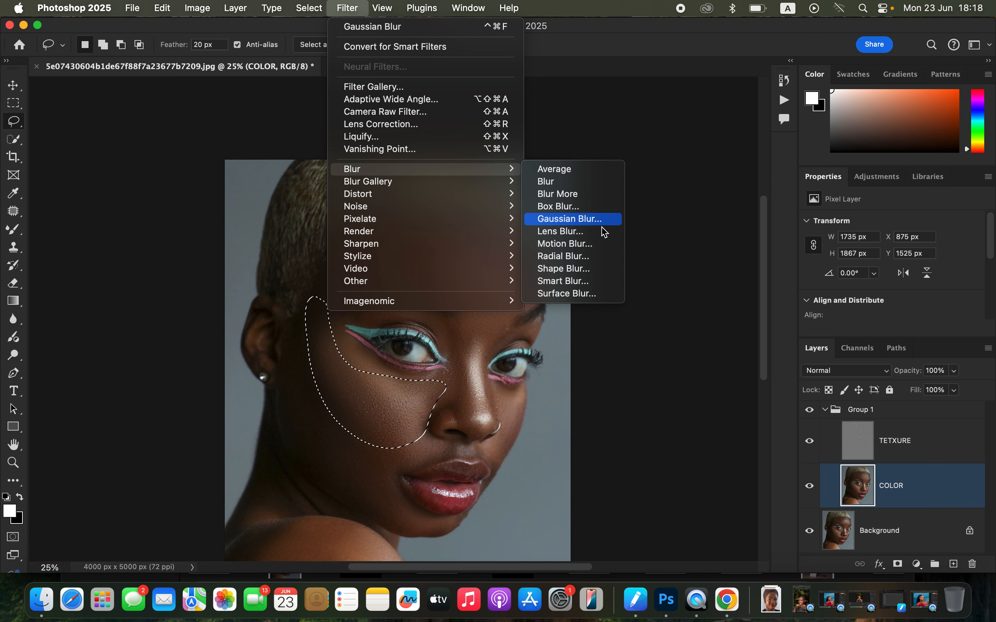
pyautogui.click(594, 219)
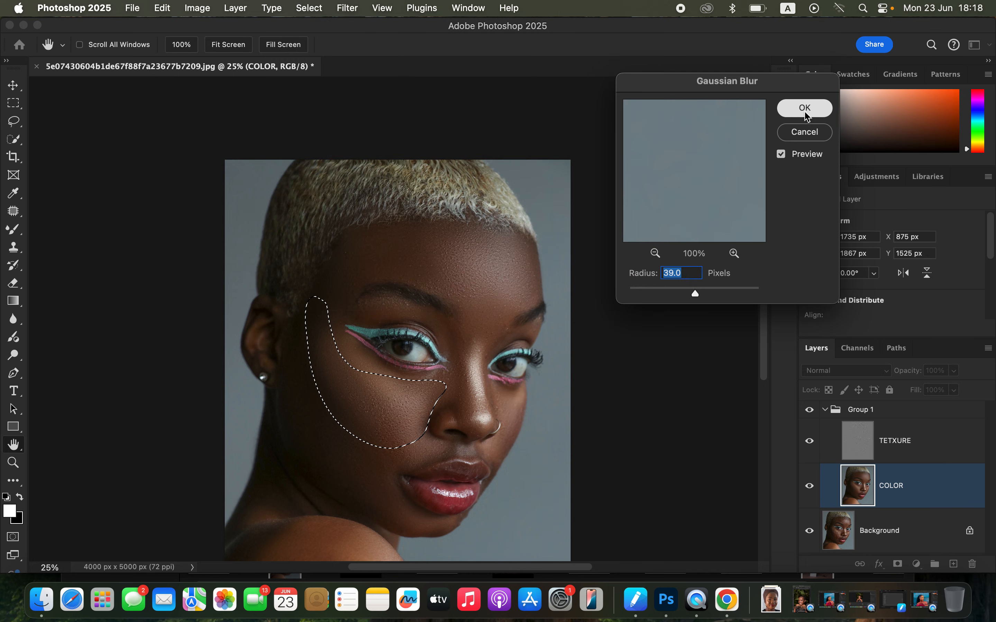
pyautogui.click(806, 109)
pyautogui.press('l')
pyautogui.hotkey('ctrl', 'd')
# Lasso the lower cheek, jaw and area beside the mouth, apply a 39-pixel Gaussian Blur, and deselect
pyautogui.moveTo(301, 381)
pyautogui.mouseDown()
pyautogui.moveTo(305, 355)
pyautogui.moveTo(362, 426)
pyautogui.moveTo(405, 448)
pyautogui.moveTo(419, 433)
pyautogui.moveTo(442, 443)
pyautogui.moveTo(405, 461)
pyautogui.moveTo(396, 488)
pyautogui.moveTo(403, 521)
pyautogui.moveTo(352, 496)
pyautogui.moveTo(307, 448)
pyautogui.moveTo(288, 414)
pyautogui.moveTo(293, 377)
pyautogui.mouseUp()
pyautogui.click(347, 8)
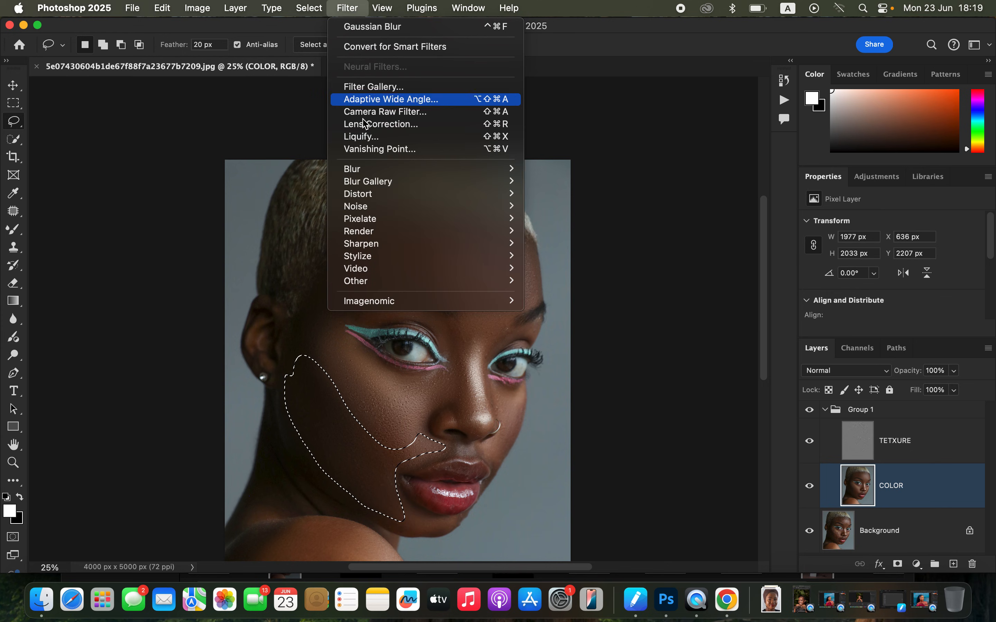
pyautogui.click(576, 218)
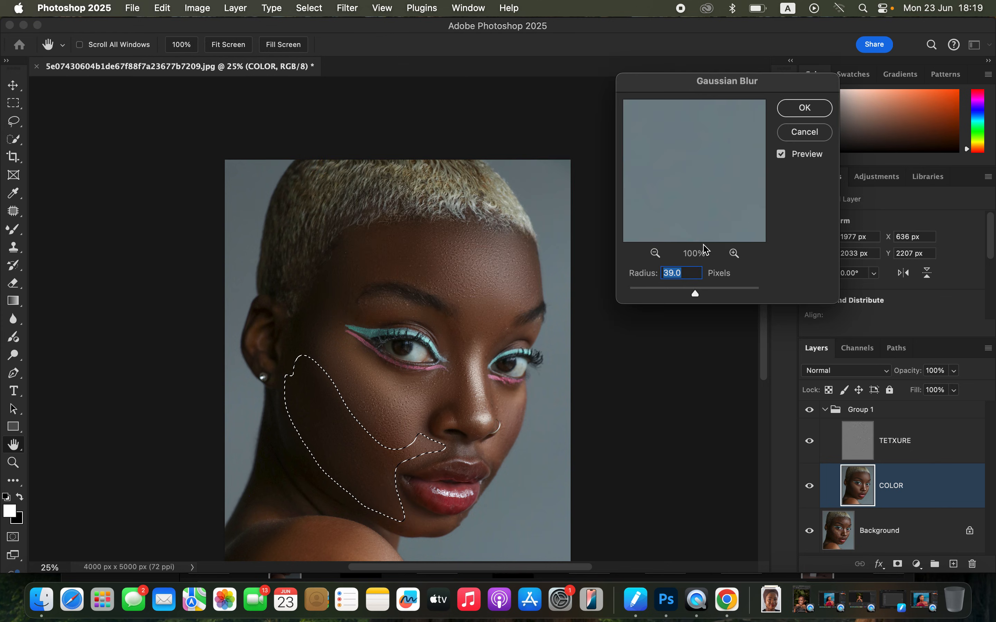
pyautogui.click(805, 108)
pyautogui.press('super+d')
# Lasso the shaded side of the nose, apply the same 39-pixel Gaussian Blur, deselect, and compare with Group 1 hidden
pyautogui.moveTo(432, 315)
pyautogui.mouseDown()
pyautogui.moveTo(454, 320)
pyautogui.moveTo(467, 347)
pyautogui.moveTo(473, 424)
pyautogui.moveTo(425, 391)
pyautogui.moveTo(446, 378)
pyautogui.moveTo(452, 353)
pyautogui.moveTo(430, 316)
pyautogui.mouseUp()
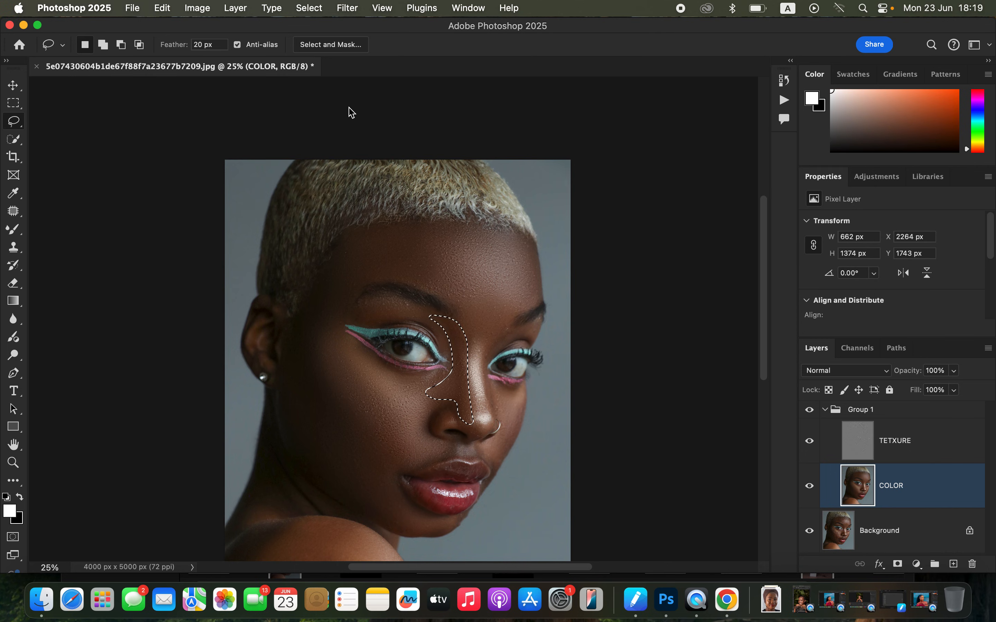
pyautogui.click(348, 9)
pyautogui.moveTo(418, 170)
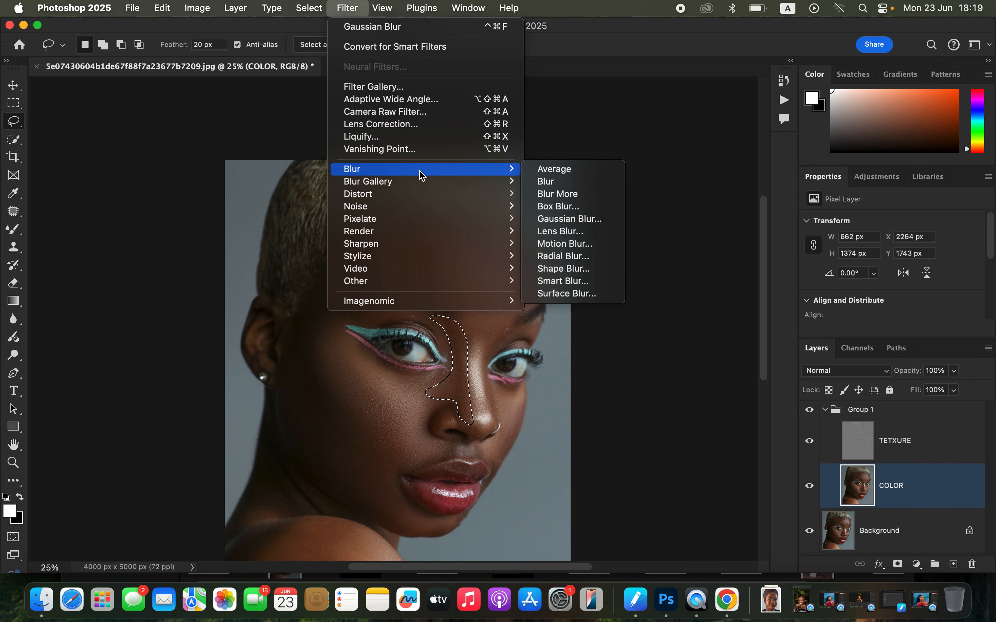
pyautogui.click(596, 226)
pyautogui.click(803, 107)
pyautogui.press('super+d')
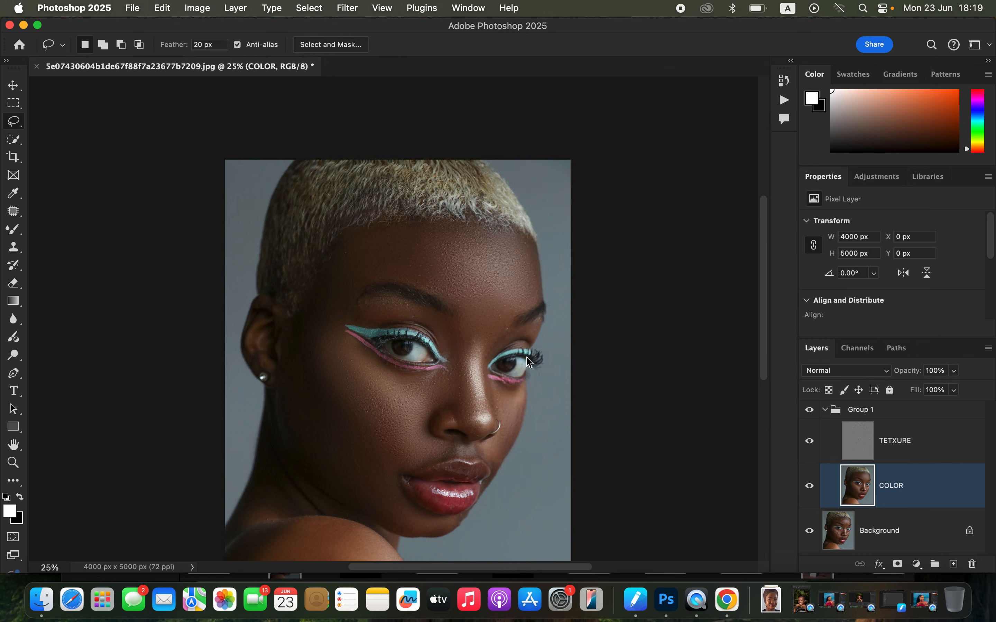
pyautogui.click(809, 414)
pyautogui.click(809, 415)
# Select the TETXURE layer and ready the Clone Stamp tool with aligned sampling from the current layer only
pyautogui.click(911, 448)
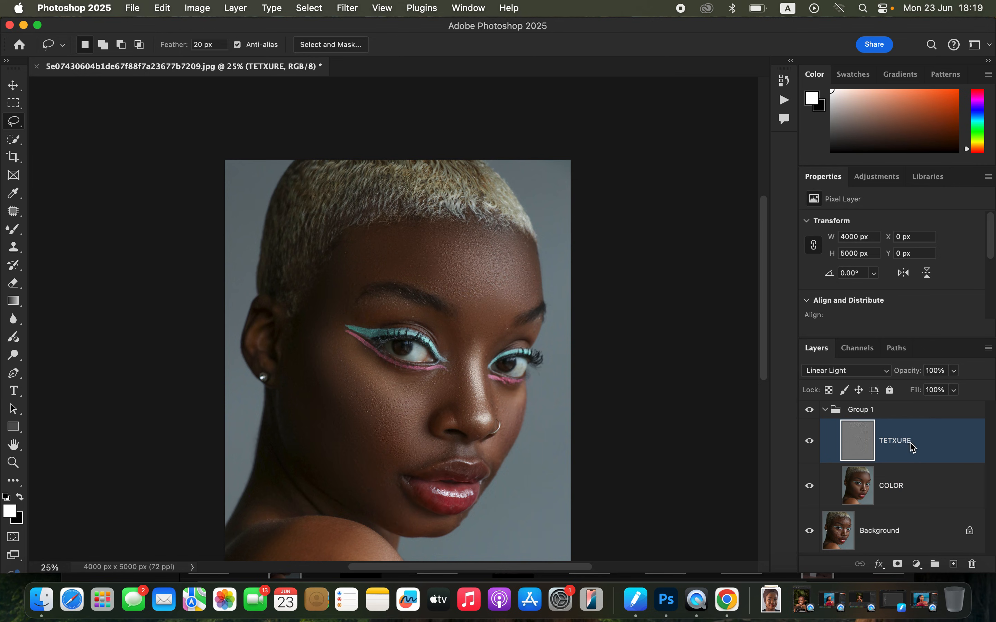
pyautogui.click(18, 251)
pyautogui.press('super+equal')
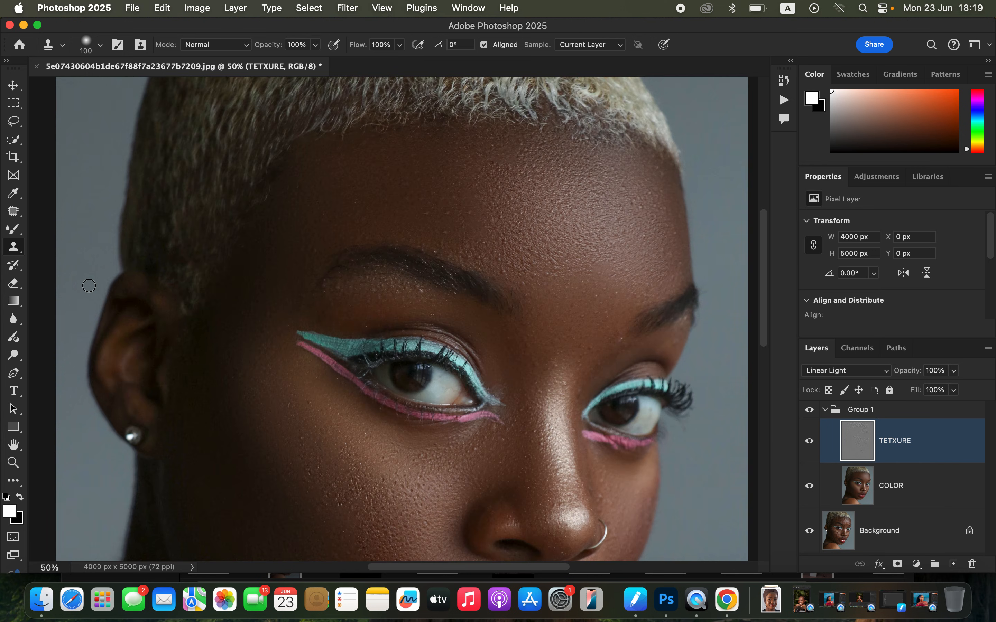
pyautogui.scroll(-3, 504, 305)
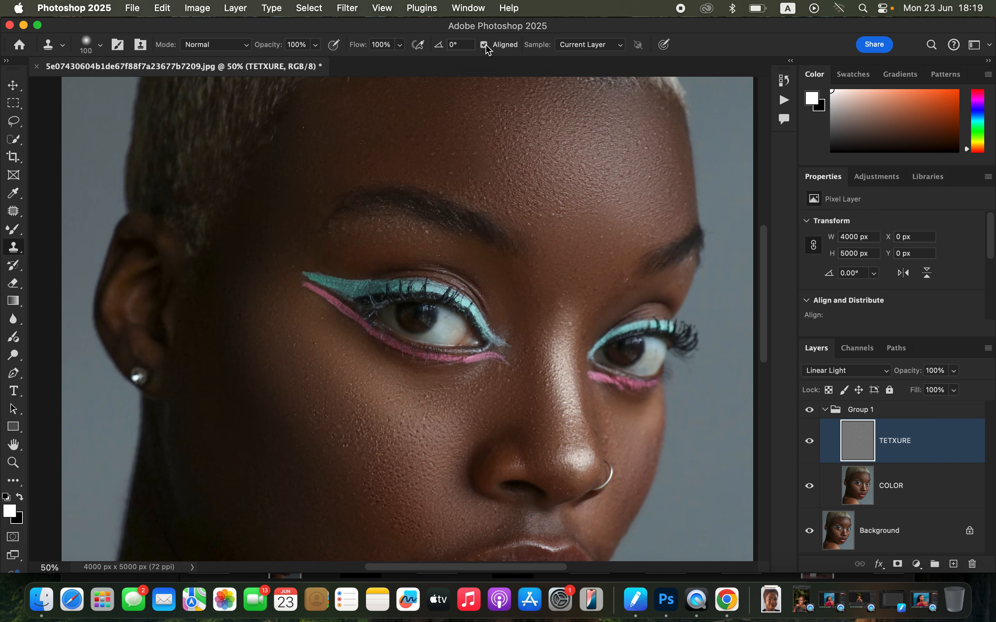
pyautogui.click(591, 46)
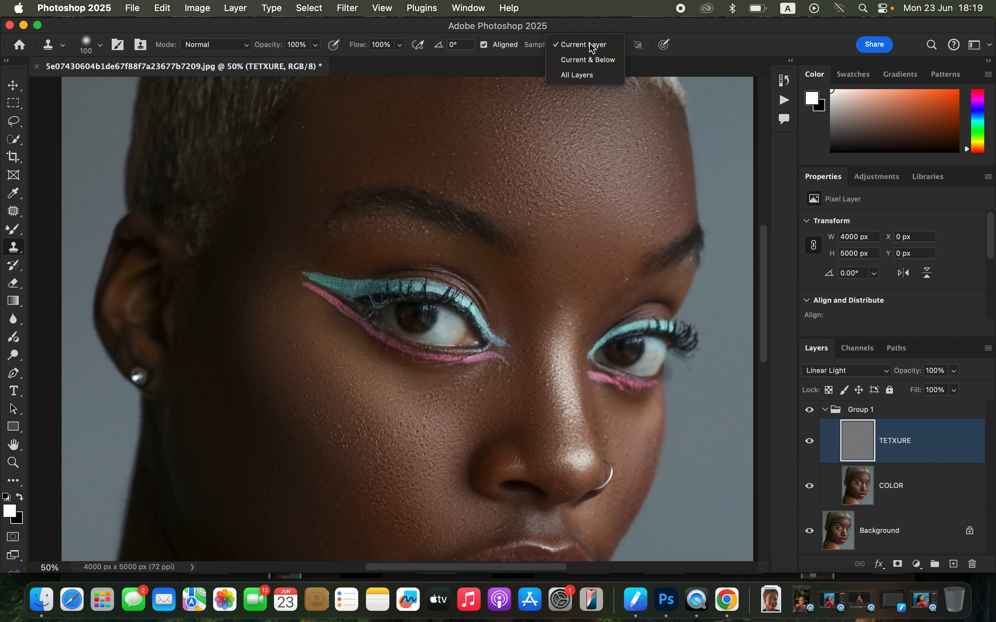
pyautogui.click(591, 46)
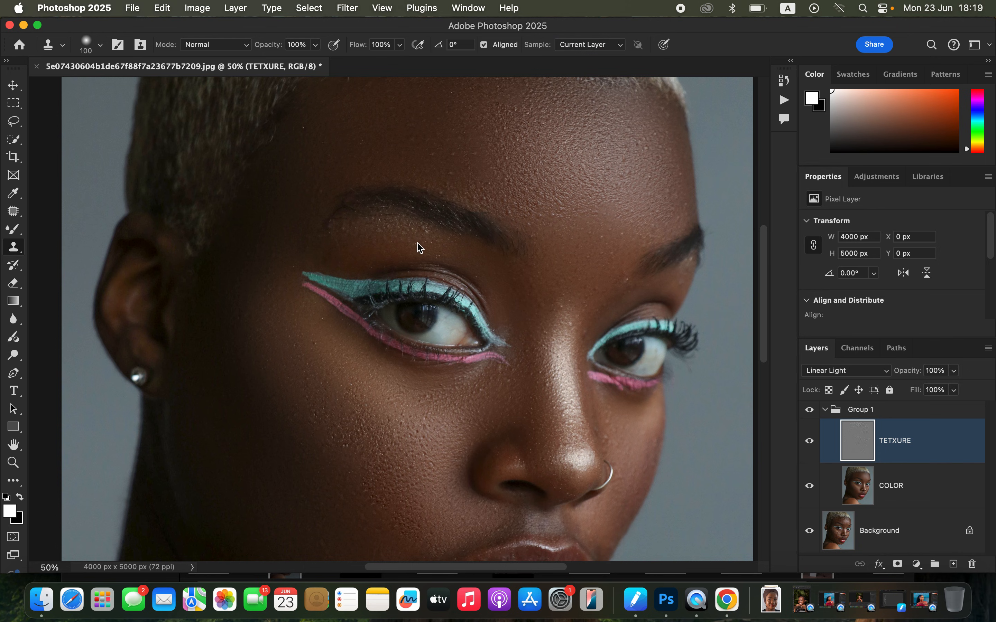
# Sample skin texture just below the eyebrow and clone it over rough texture around the brows with a 175-pixel brush
pyautogui.keyDown('alt'); pyautogui.click(437, 241); pyautogui.keyUp('alt')
pyautogui.press(']')
pyautogui.press(']')
pyautogui.click(585, 244)
pyautogui.press('super+minus')
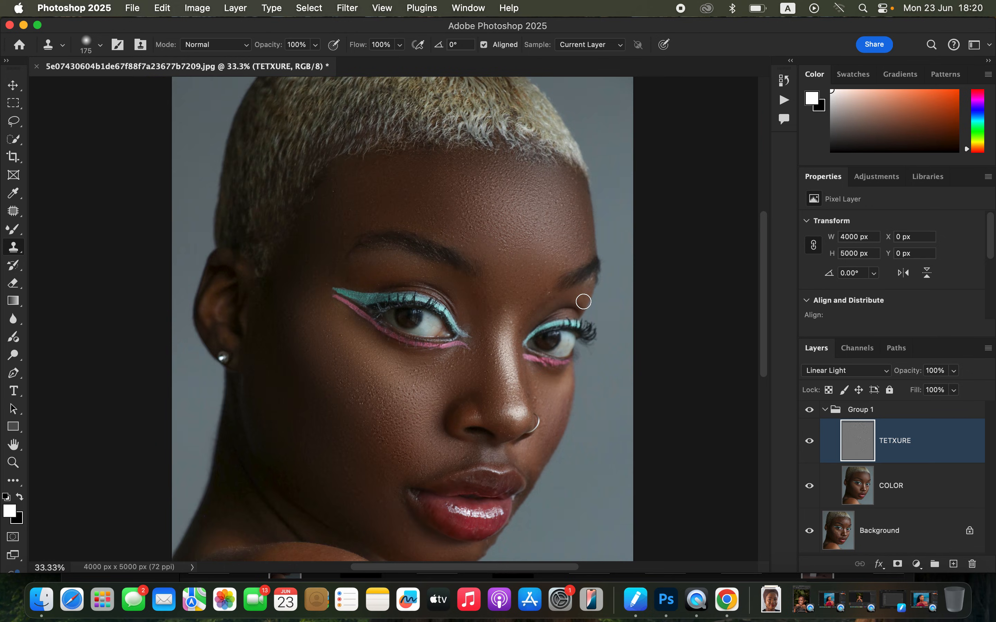
# Collapse Group 1 and toggle layer visibility to compare the retouched skin with the original portrait
pyautogui.click(807, 414)
pyautogui.click(805, 417)
pyautogui.click(806, 417)
pyautogui.click(809, 410)
pyautogui.click(825, 410)
pyautogui.click(811, 419)
pyautogui.click(812, 420)
pyautogui.click(812, 419)
pyautogui.click(812, 419)
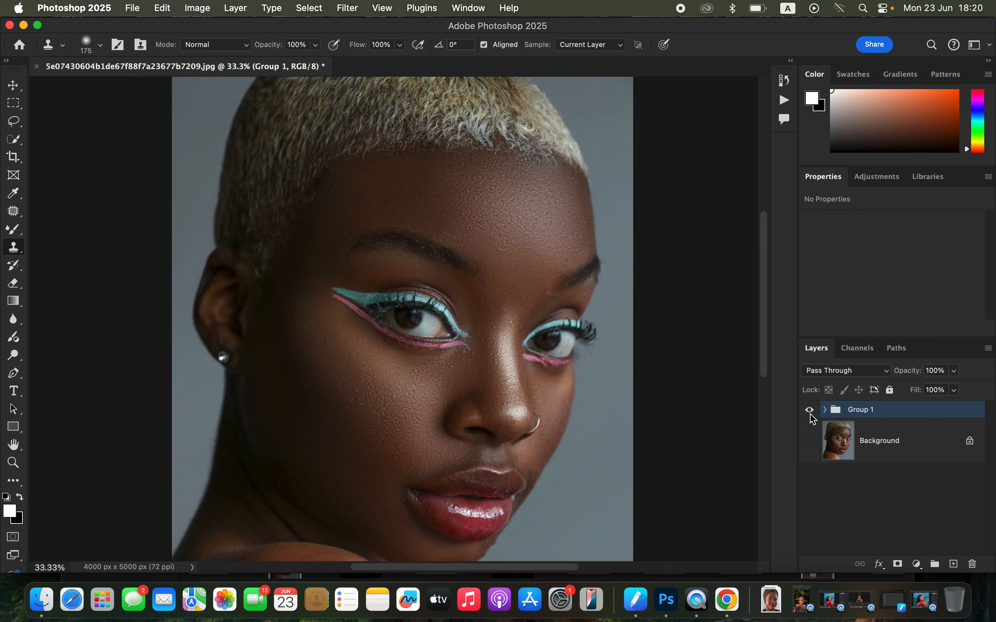